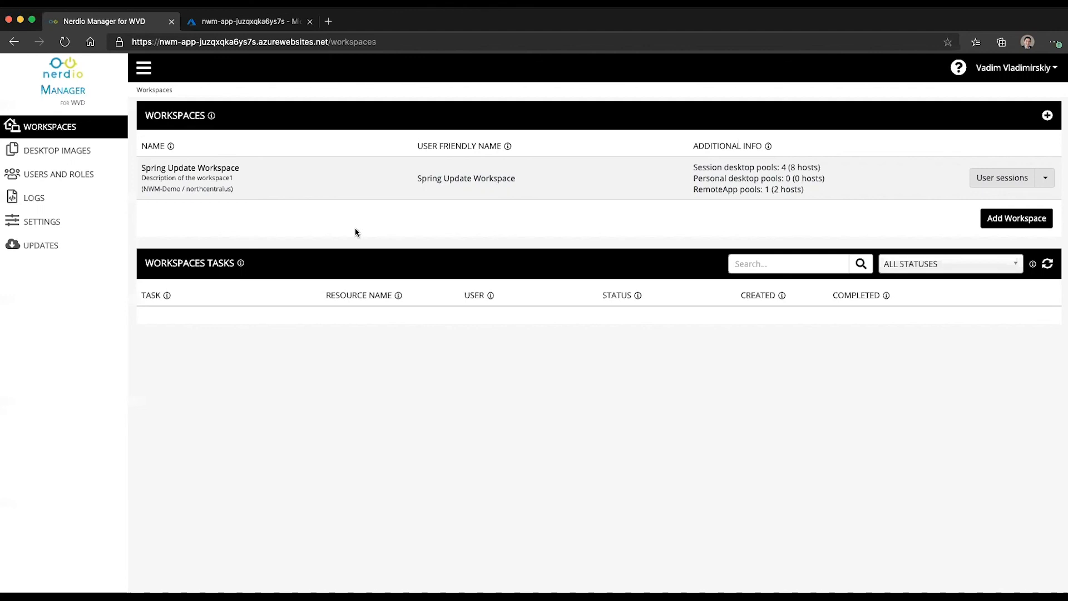
# Step: Open the Settings page to show the System Configuration
pyautogui.click(24, 223)
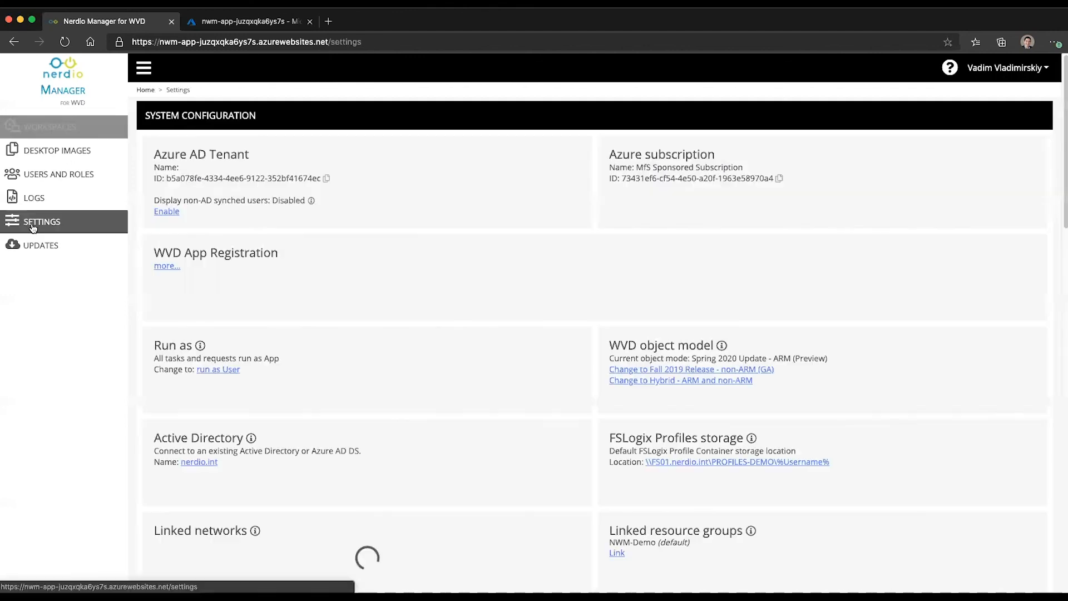
# Step: Switch Sepago Azure monitor On and pick 'No - Deploy new Sepago Log Analytics workspace for me'
pyautogui.scroll(-2, 414, 400)
pyautogui.scroll(-5, 414, 403)
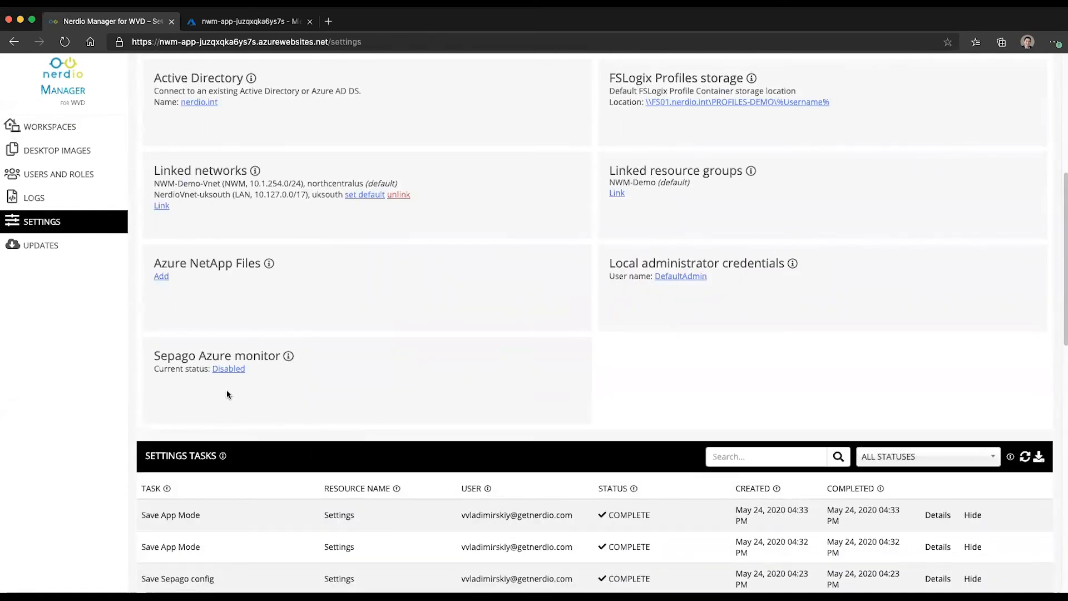
pyautogui.click(227, 369)
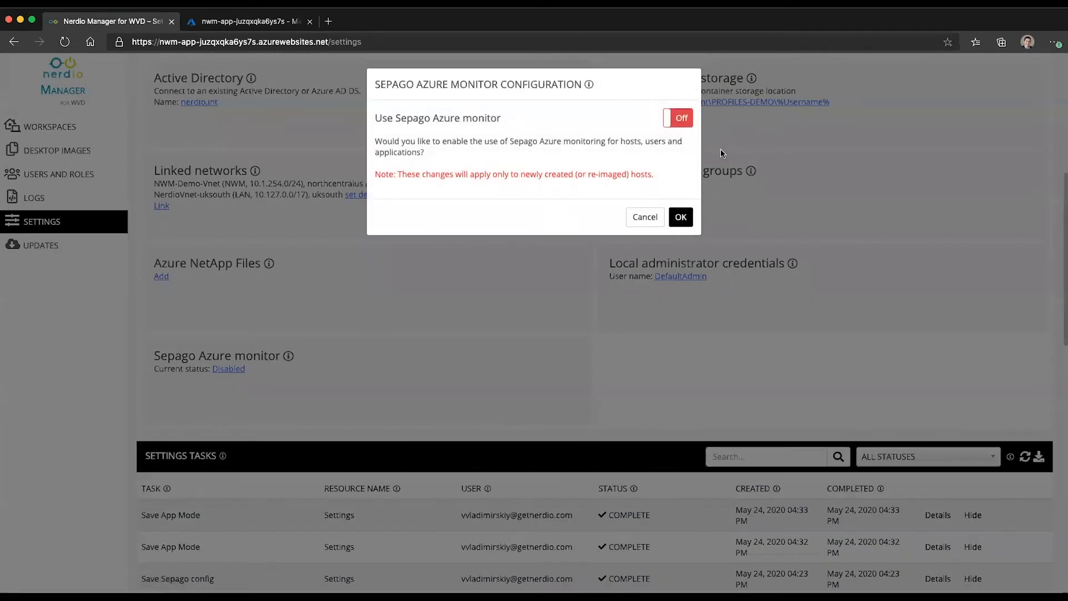
pyautogui.click(672, 118)
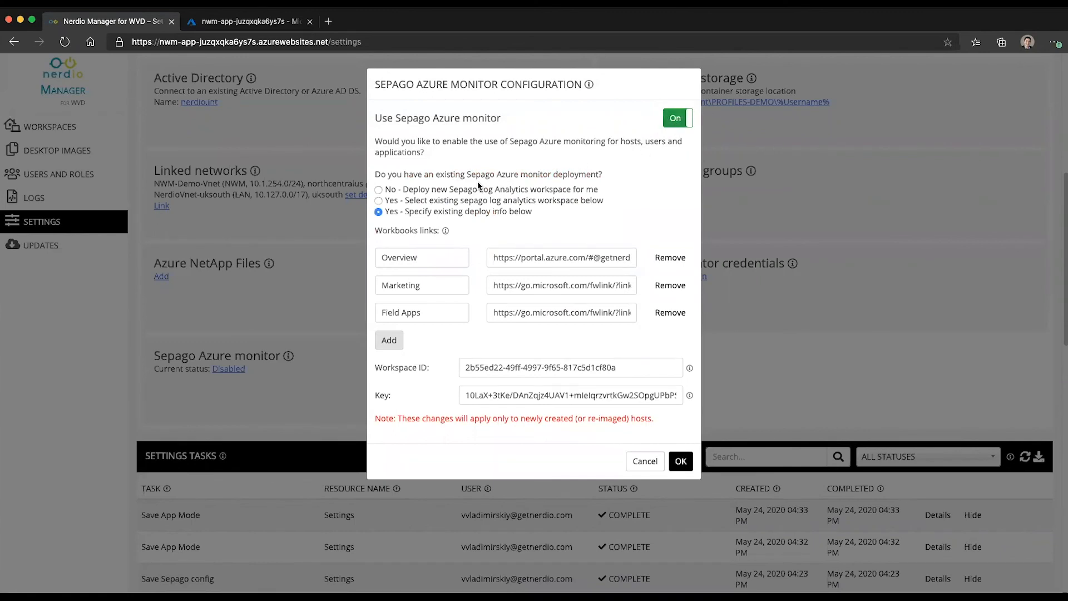
pyautogui.click(393, 190)
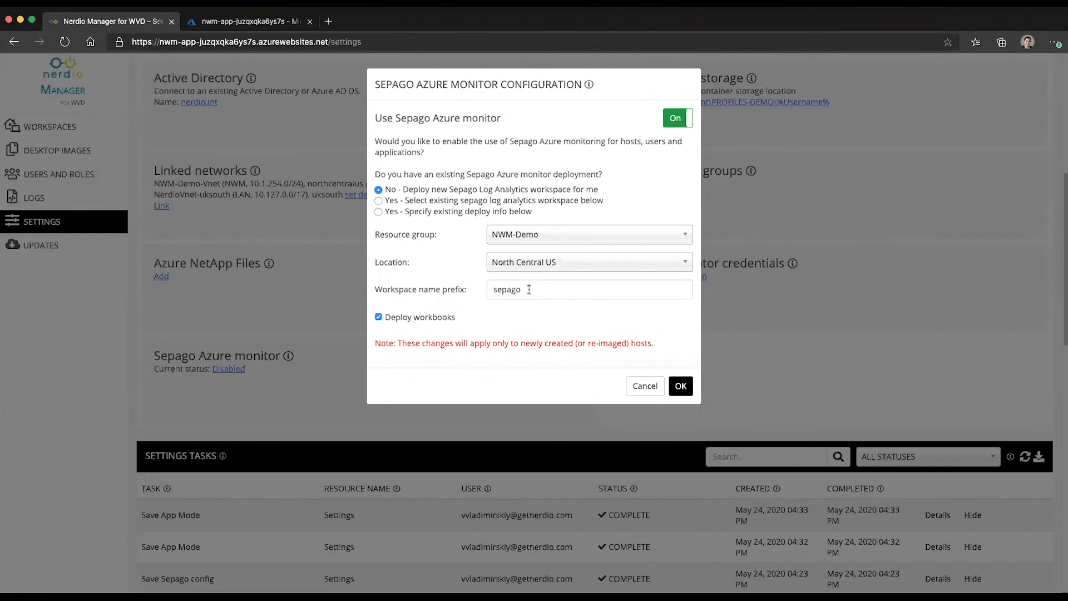
# Step: Set the new workspace's resource group to 0519 and location to South Central US
pyautogui.moveTo(529, 290); pyautogui.dragTo(462, 288)
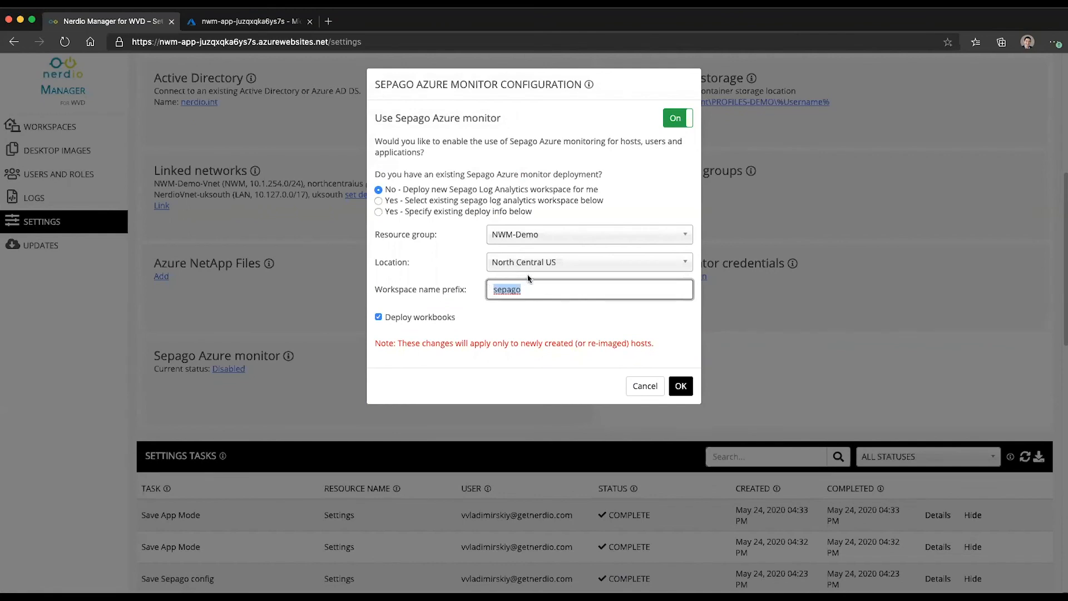
pyautogui.click(512, 233)
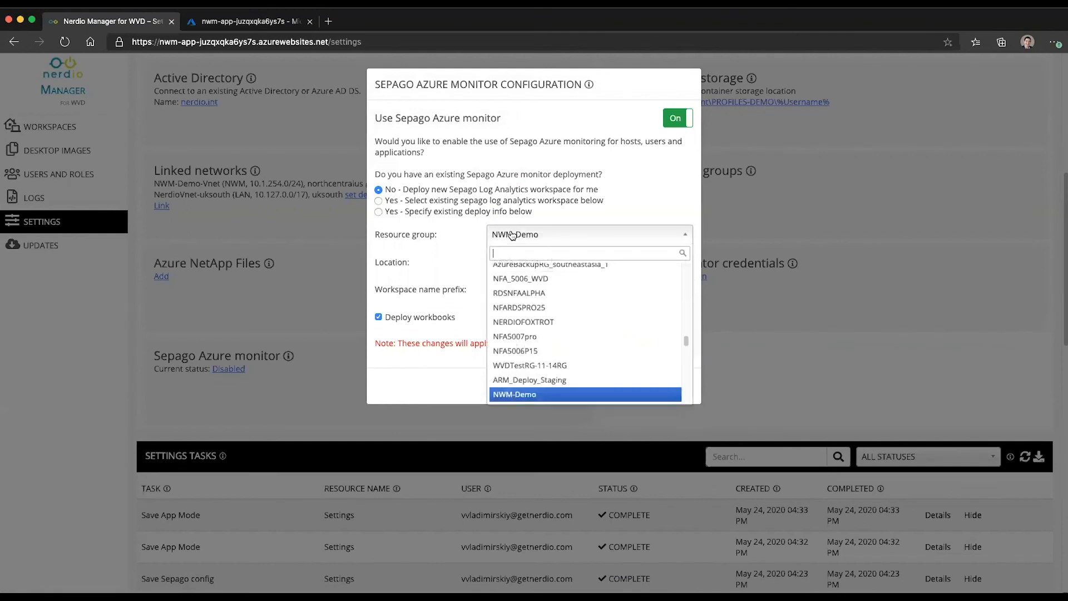
pyautogui.write('05')
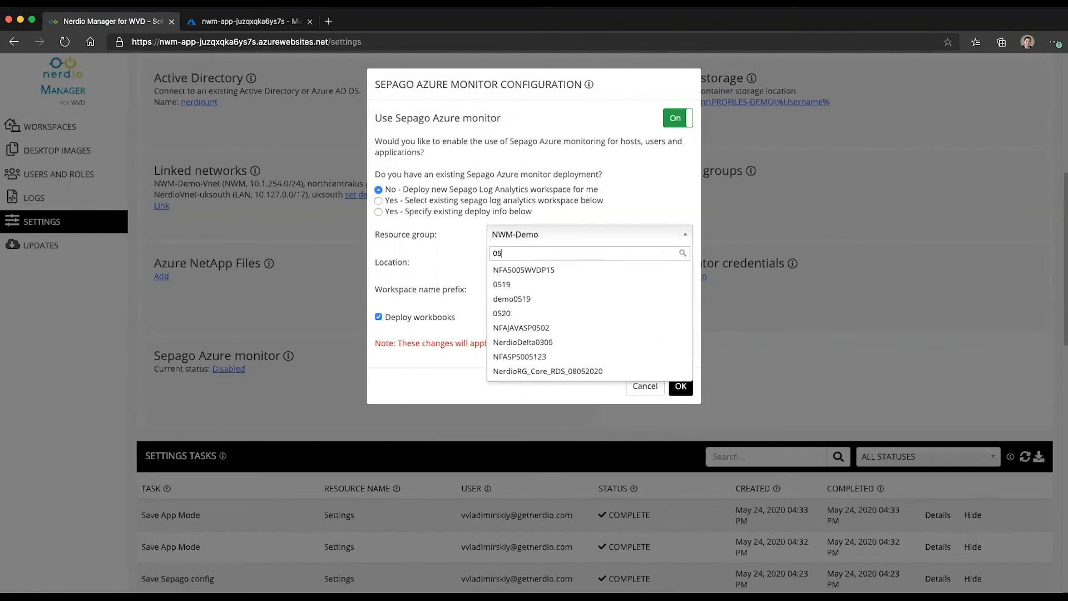
pyautogui.click(513, 286)
pyautogui.click(554, 264)
pyautogui.write('south')
pyautogui.click(551, 326)
pyautogui.click(545, 264)
pyautogui.write('south')
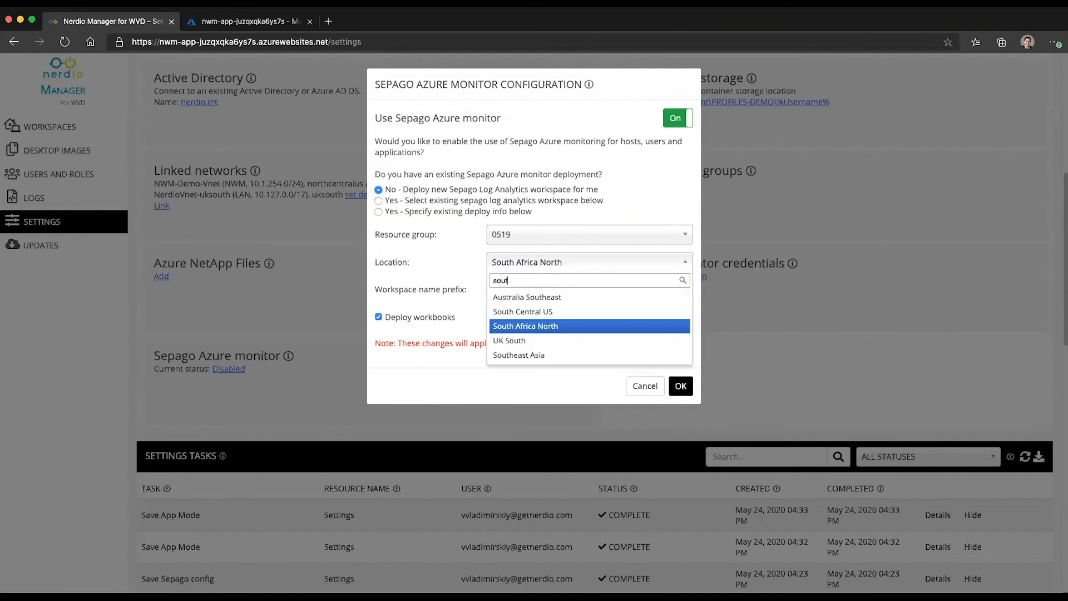
pyautogui.click(544, 311)
# Step: Change the name prefix to sepagotest, turn off Deploy workbooks, and start the deployment
pyautogui.click(536, 284)
pyautogui.write('test')
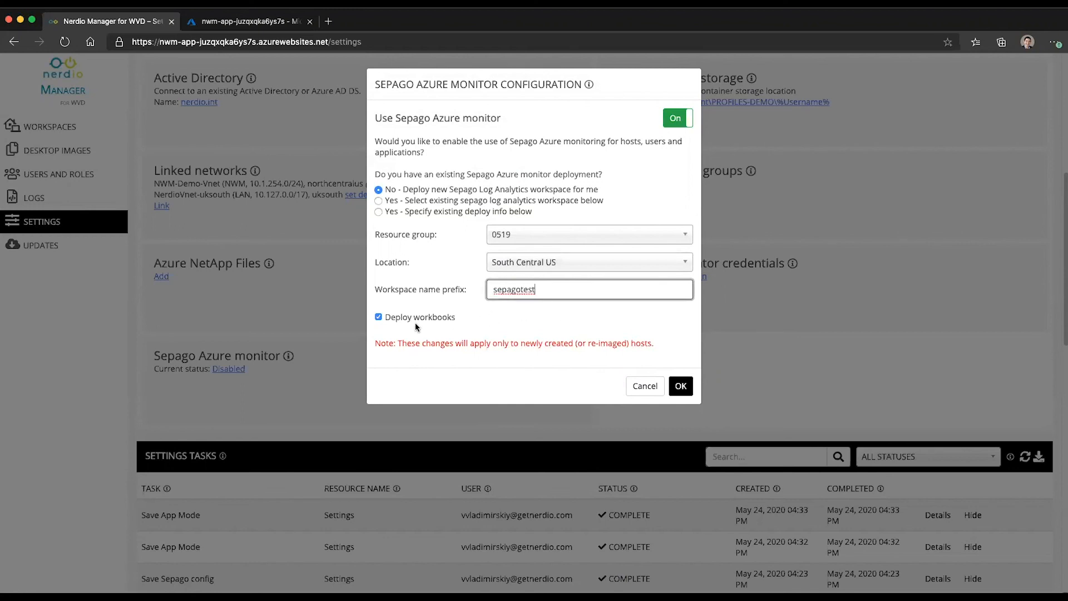
pyautogui.click(379, 317)
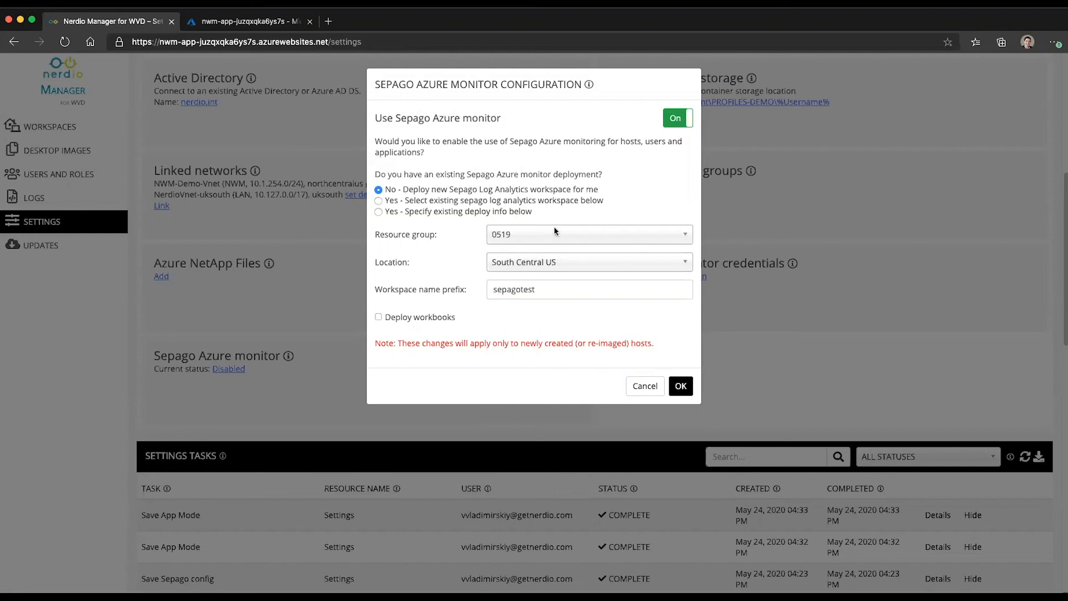
pyautogui.click(682, 388)
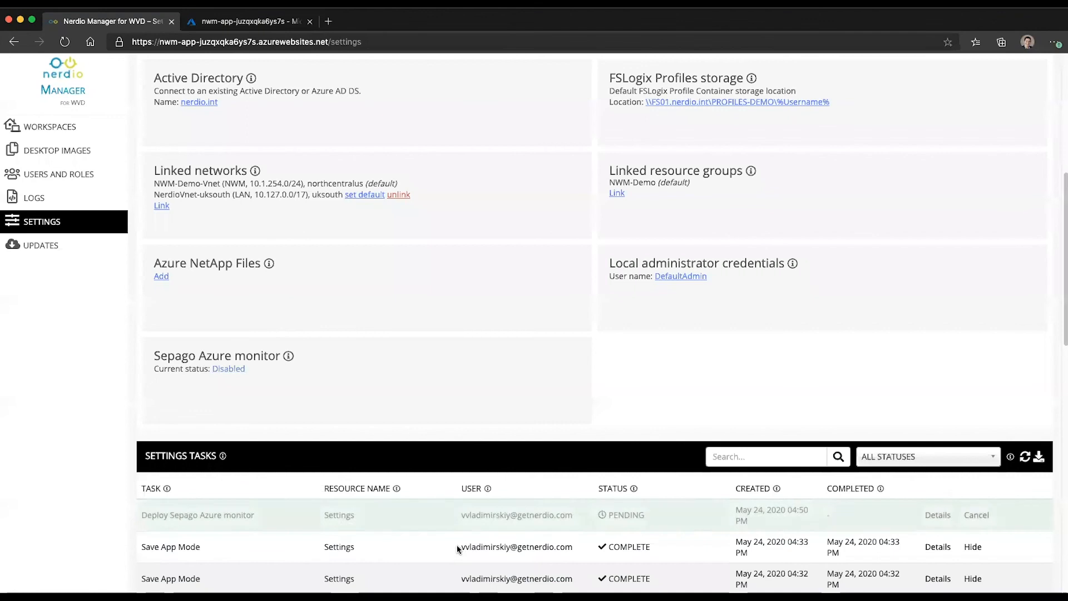
# Step: Check the pending Deploy Sepago Azure monitor job details and the Sepago configuration without changing anything
pyautogui.click(926, 513)
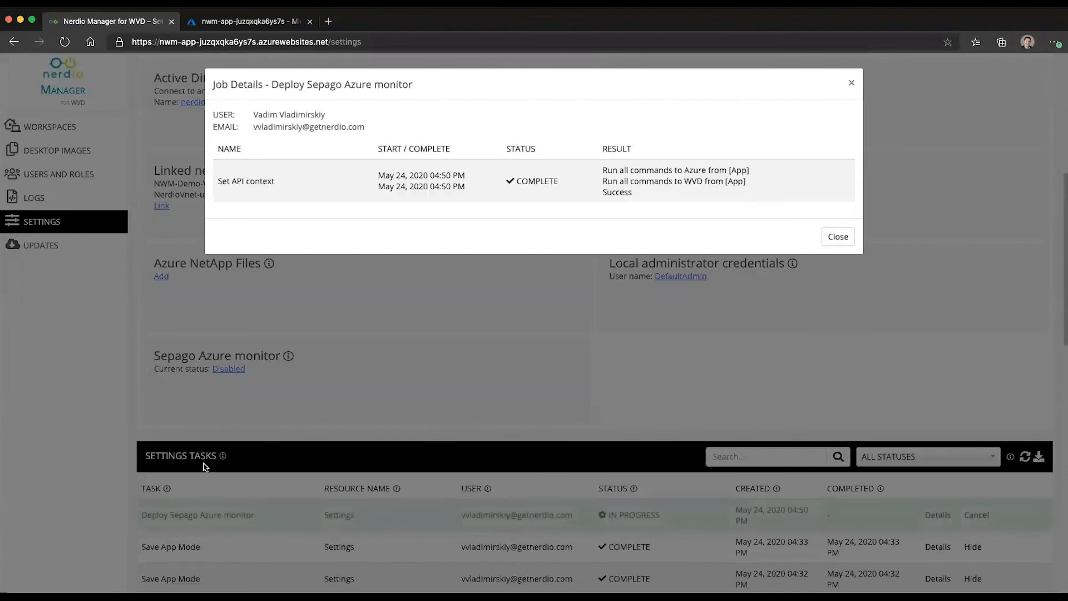
pyautogui.click(838, 237)
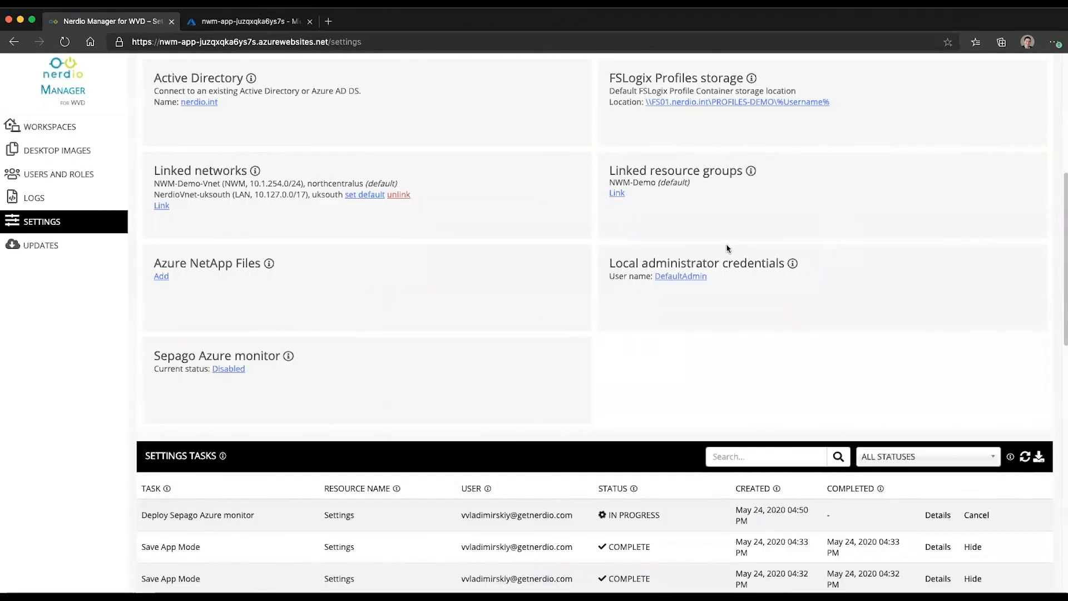
pyautogui.click(227, 368)
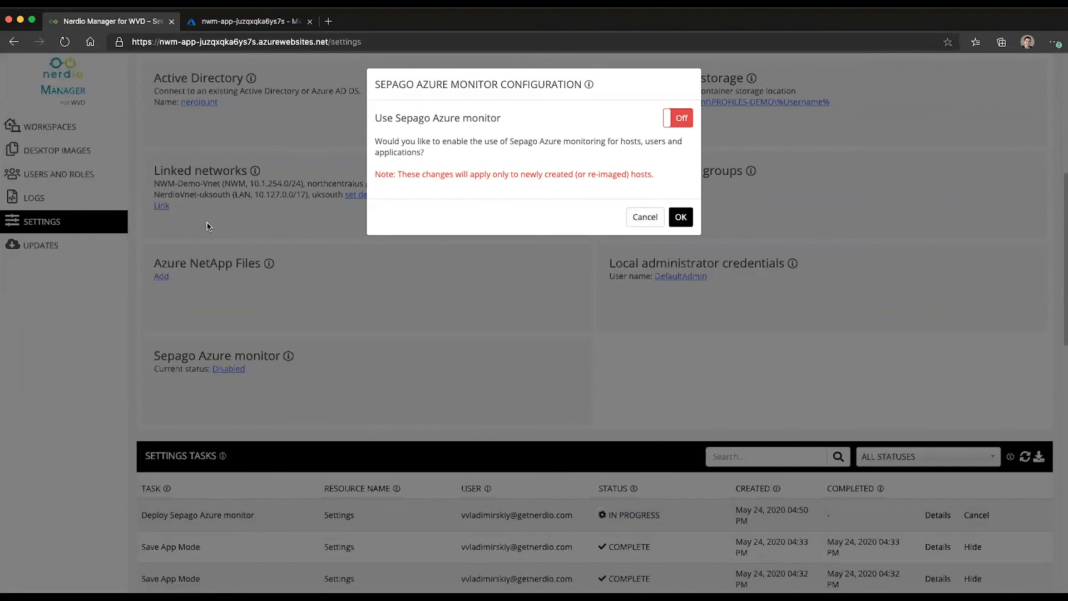
pyautogui.click(644, 217)
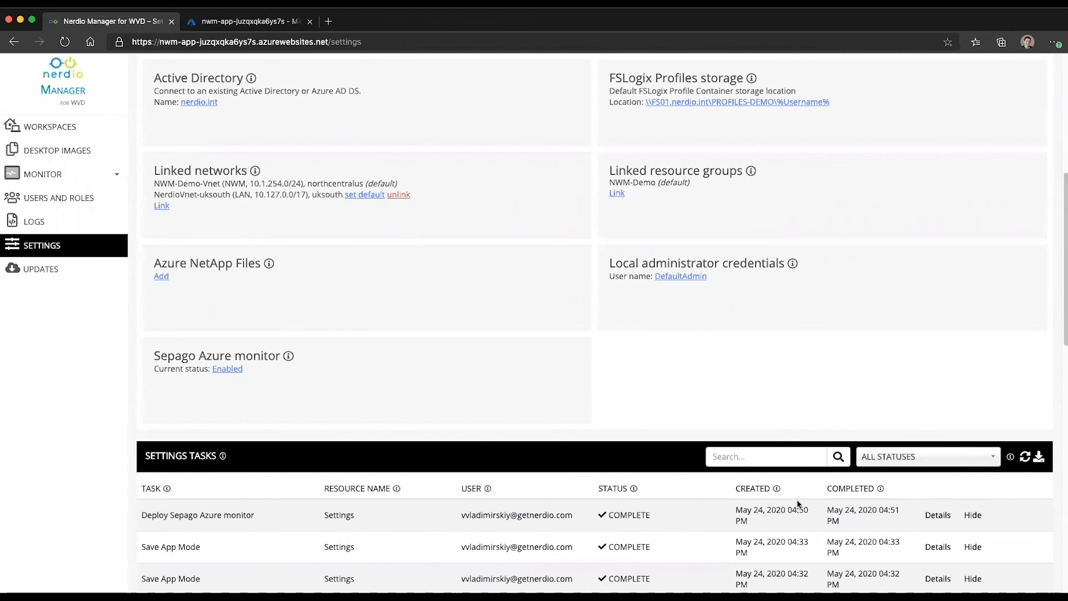
pyautogui.click(936, 514)
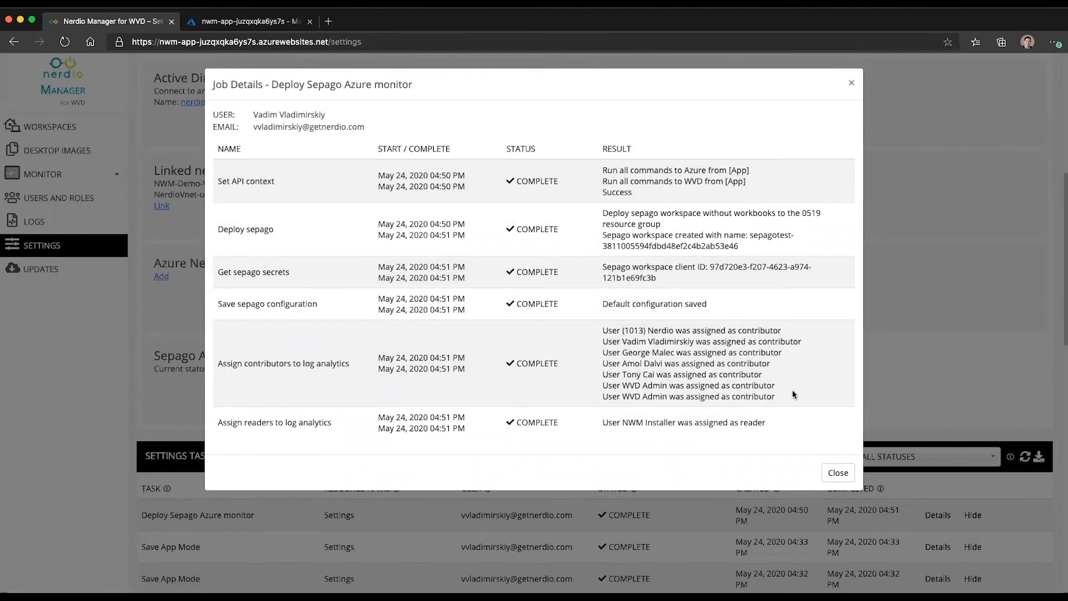
pyautogui.moveTo(779, 399); pyautogui.dragTo(602, 330)
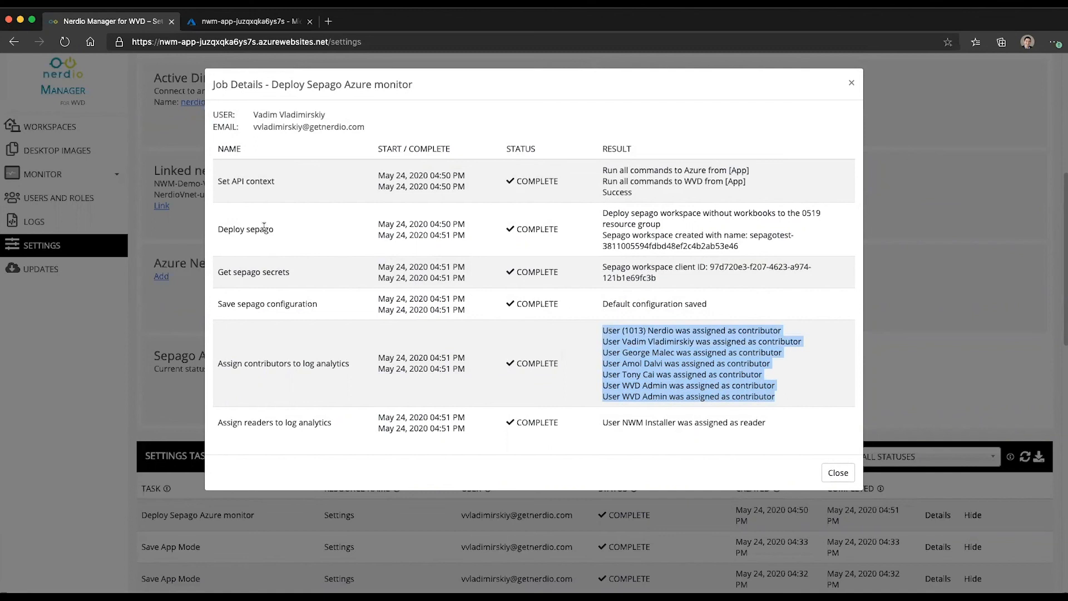
pyautogui.click(838, 473)
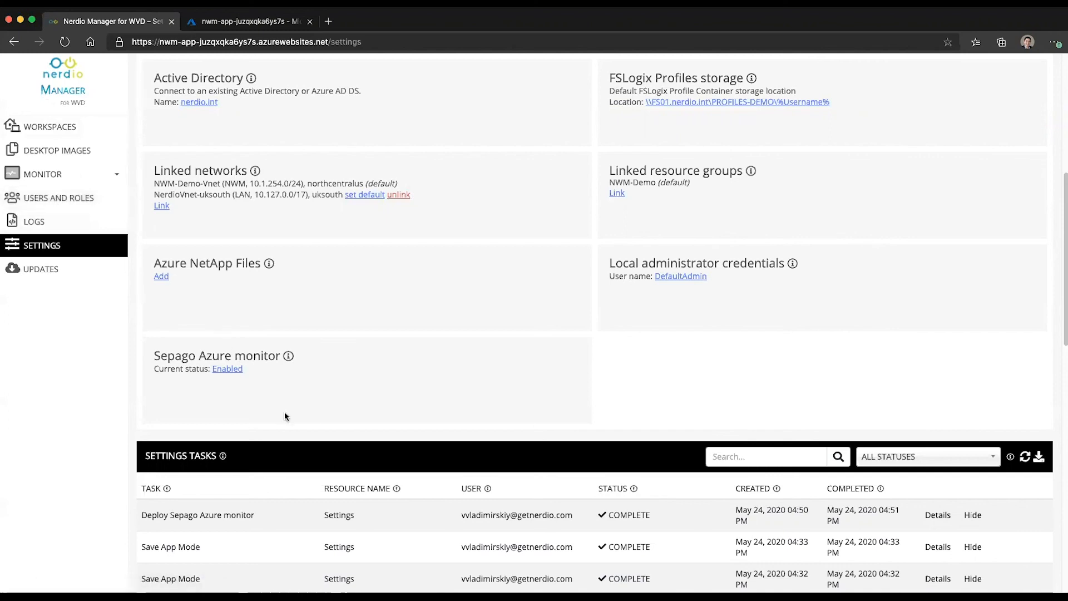
# Step: Reopen the Sepago configuration, highlight the saved Workspace ID and Key, then show new-workspace options
pyautogui.click(226, 368)
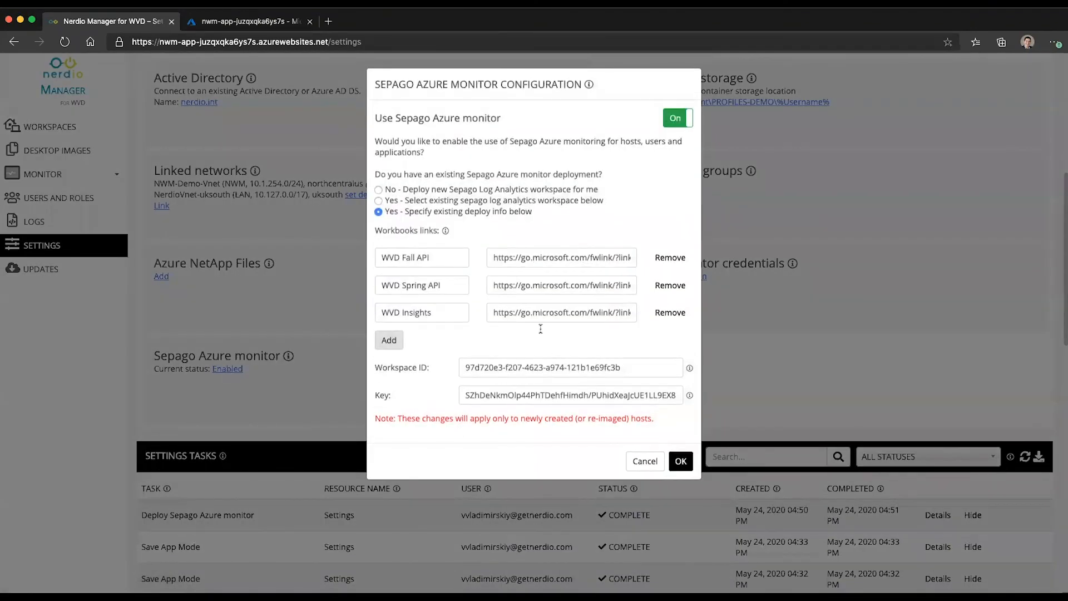
pyautogui.moveTo(625, 369); pyautogui.dragTo(430, 368)
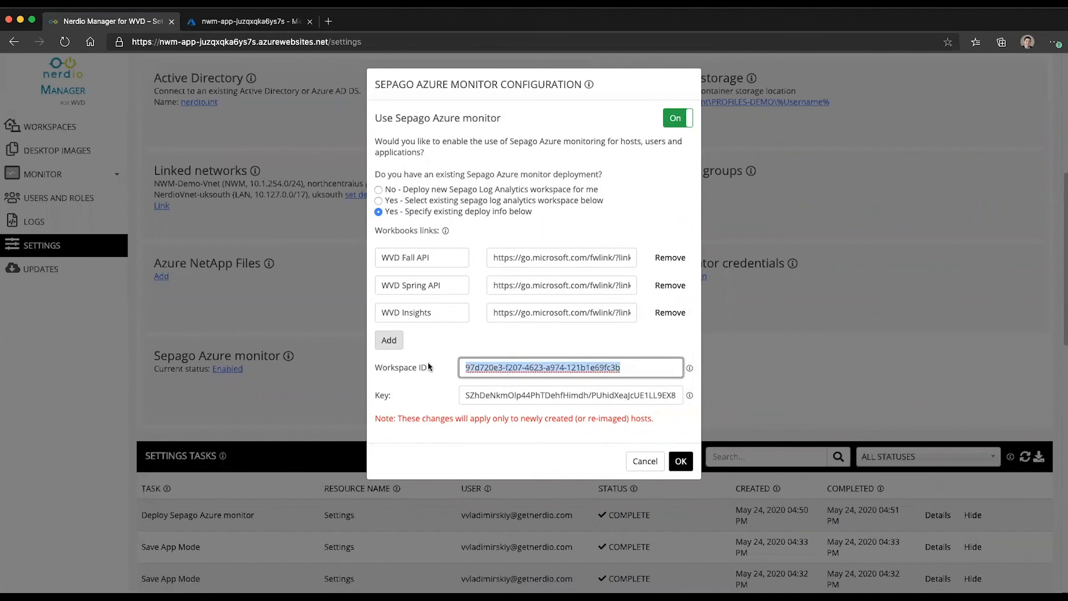
pyautogui.doubleClick(556, 393)
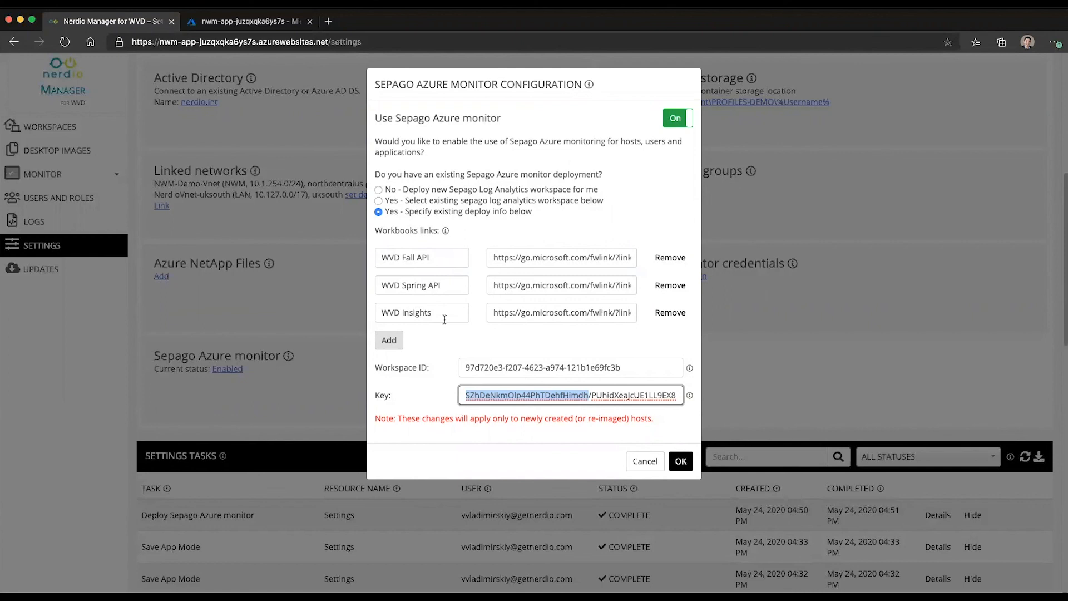
pyautogui.click(411, 189)
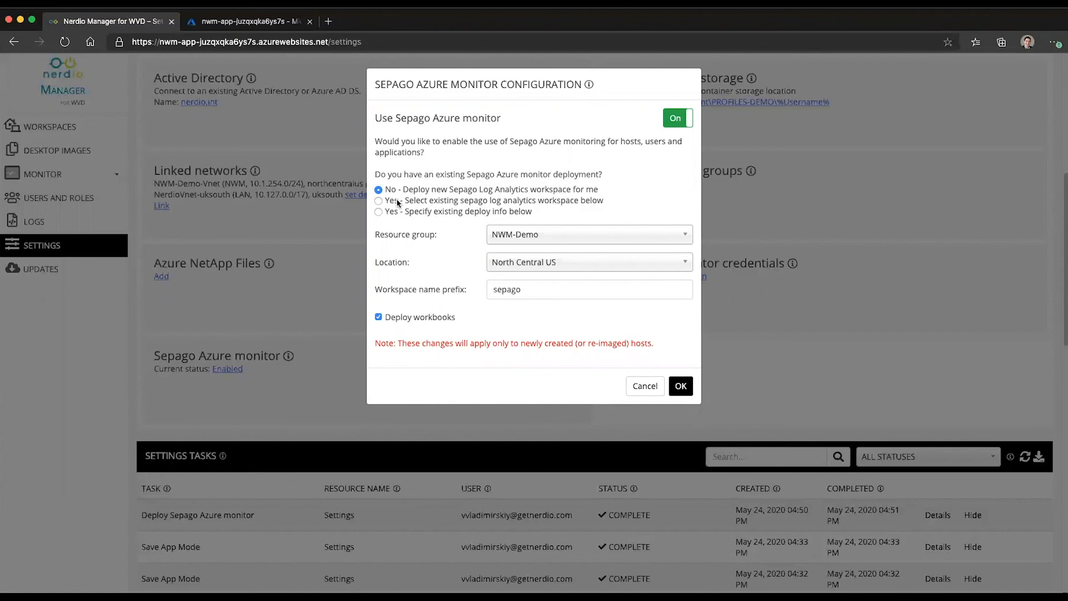
# Step: Browse existing workspaces, switch to 'Yes - Specify existing deploy info', then open the Log Analytics workspace in Azure
pyautogui.click(398, 204)
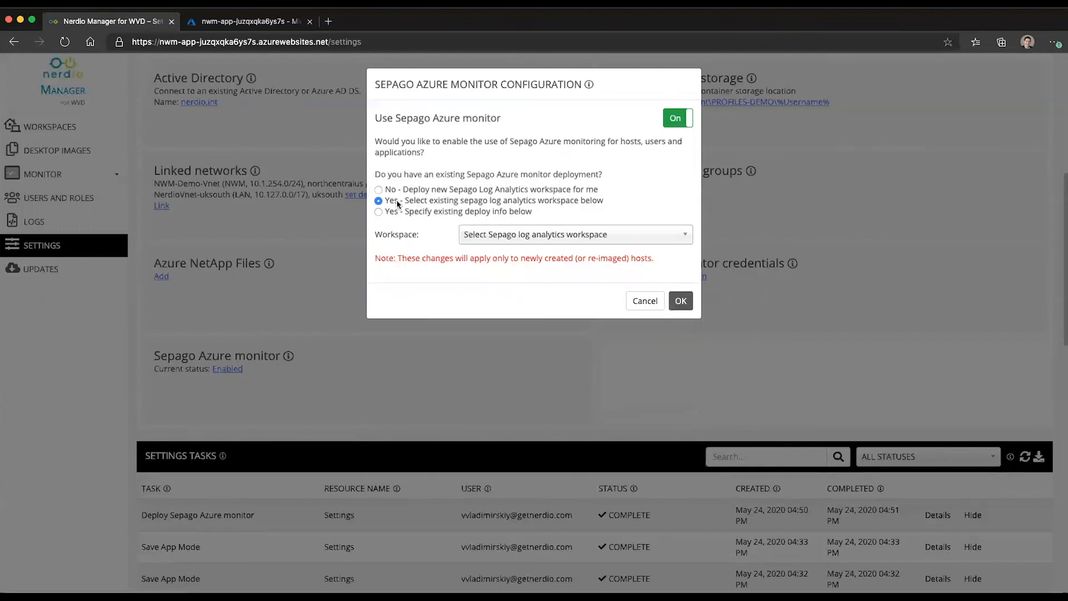
pyautogui.click(588, 239)
pyautogui.scroll(-2, 612, 312)
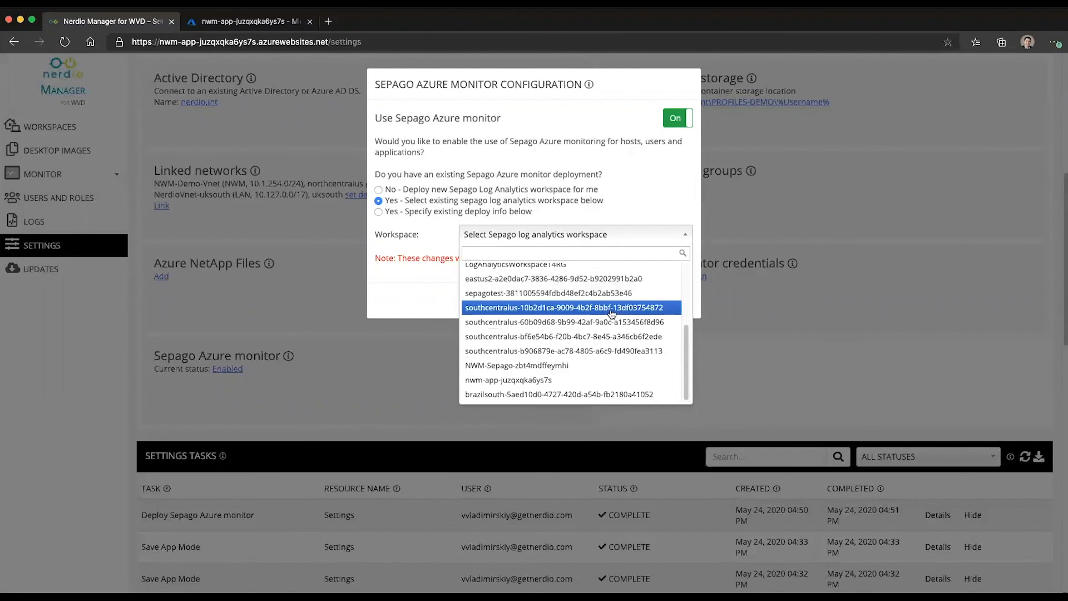
pyautogui.click(429, 229)
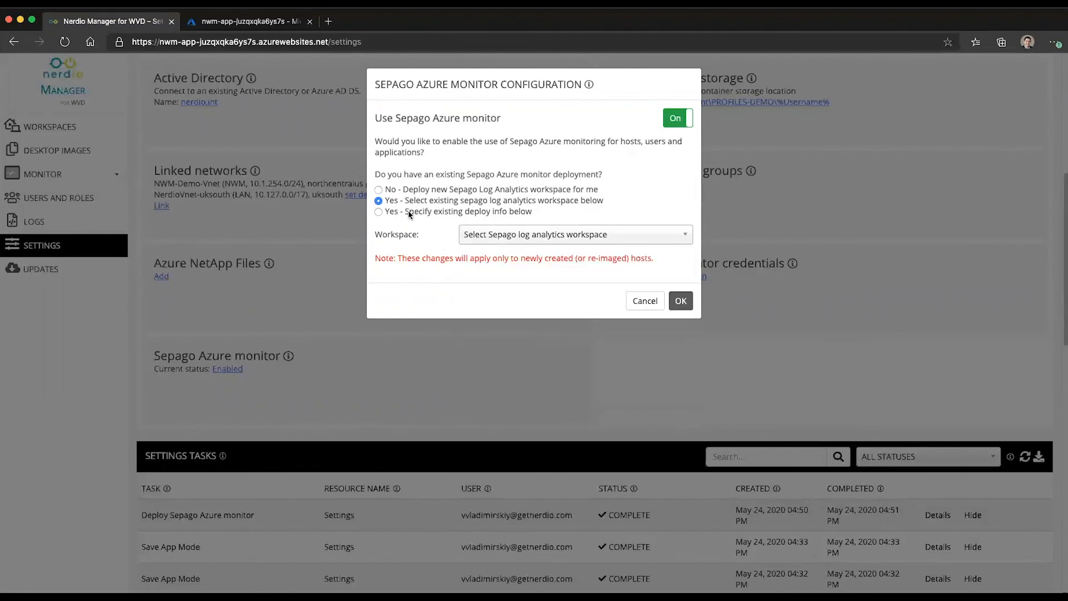
pyautogui.click(409, 214)
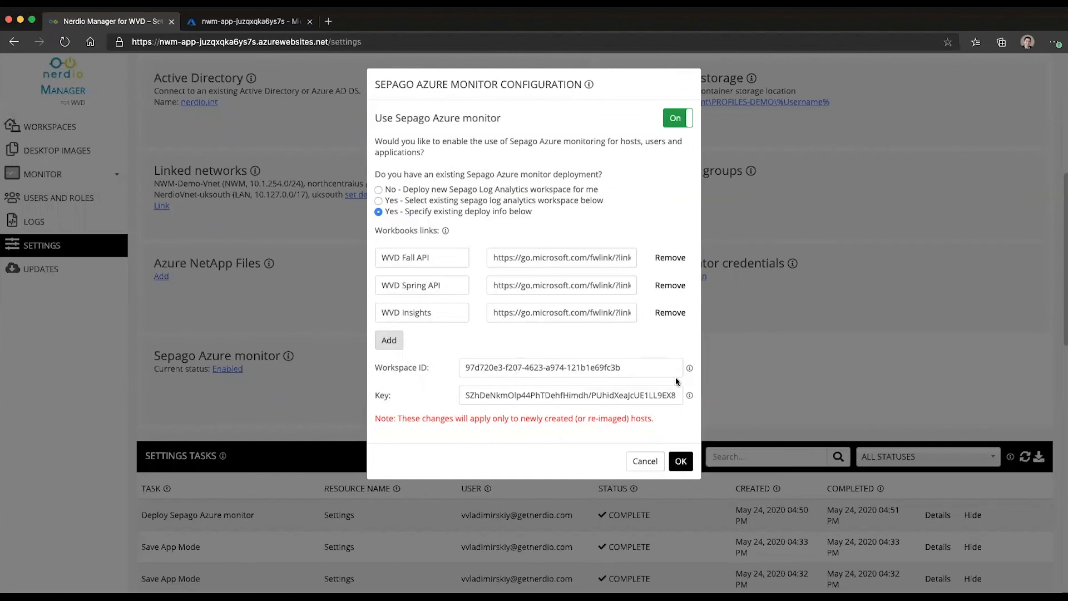
pyautogui.moveTo(690, 372)
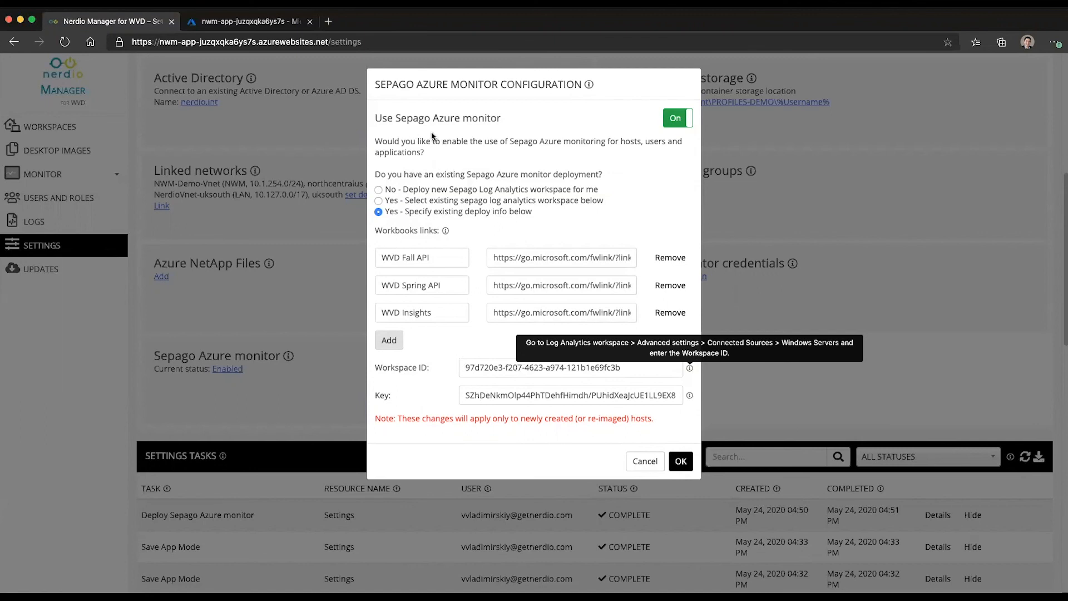
pyautogui.click(238, 25)
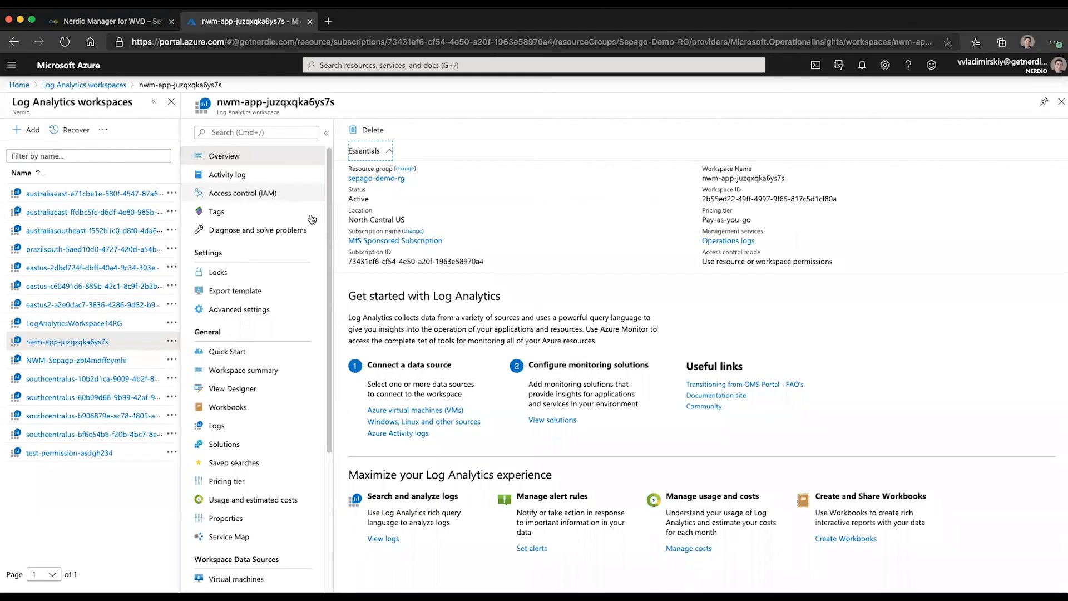
# Step: In the workspace's Advanced settings, select the Windows Servers Workspace ID and Primary Key, then return to Nerdio
pyautogui.scroll(-1, 303, 412)
pyautogui.scroll(-2, 304, 413)
pyautogui.scroll(2, 278, 361)
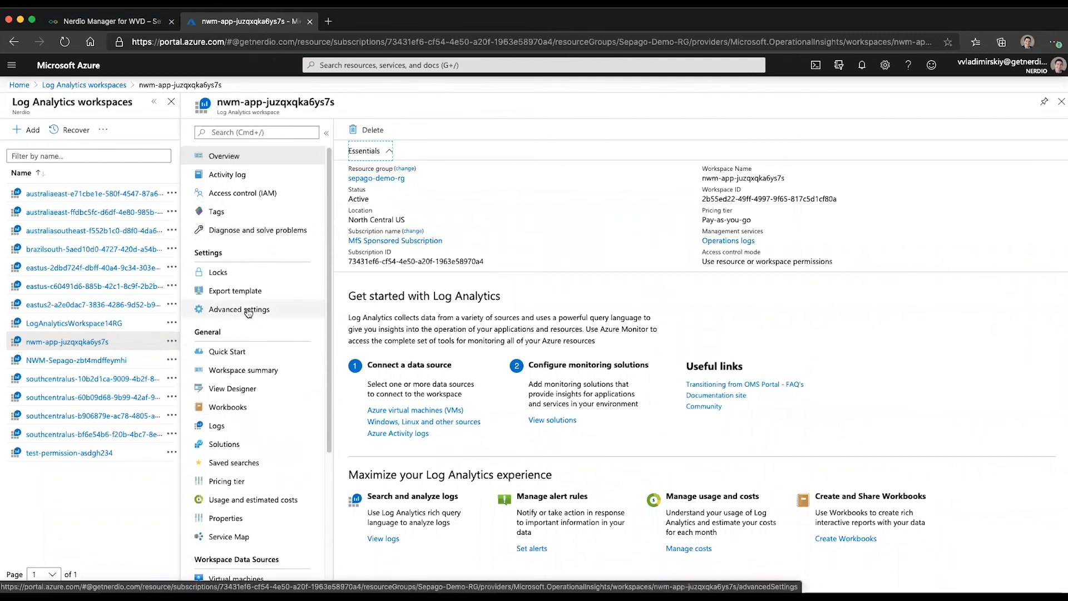
pyautogui.click(239, 306)
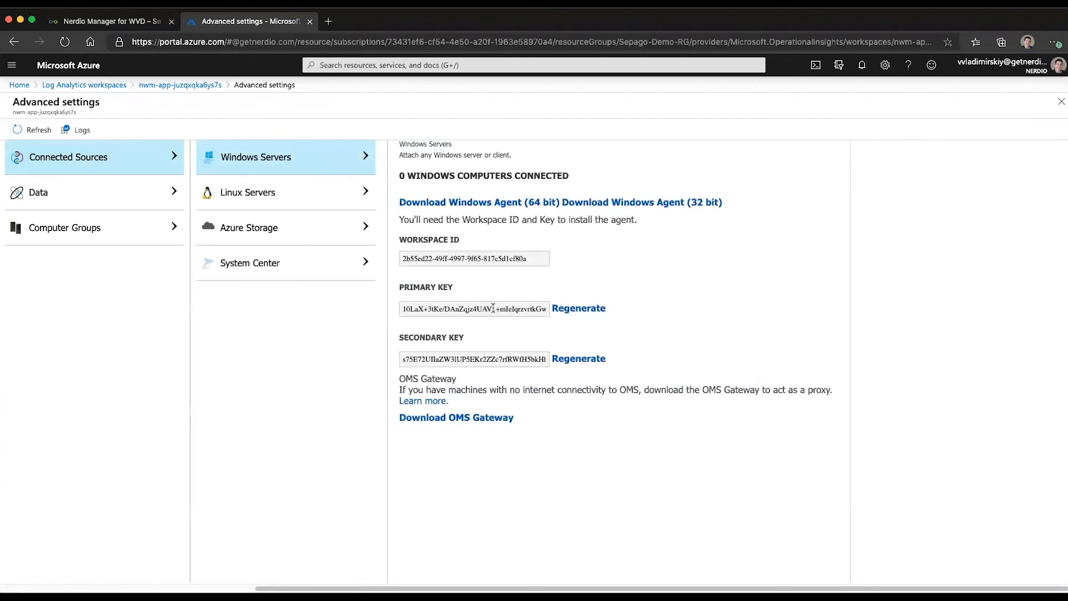
pyautogui.click(461, 259)
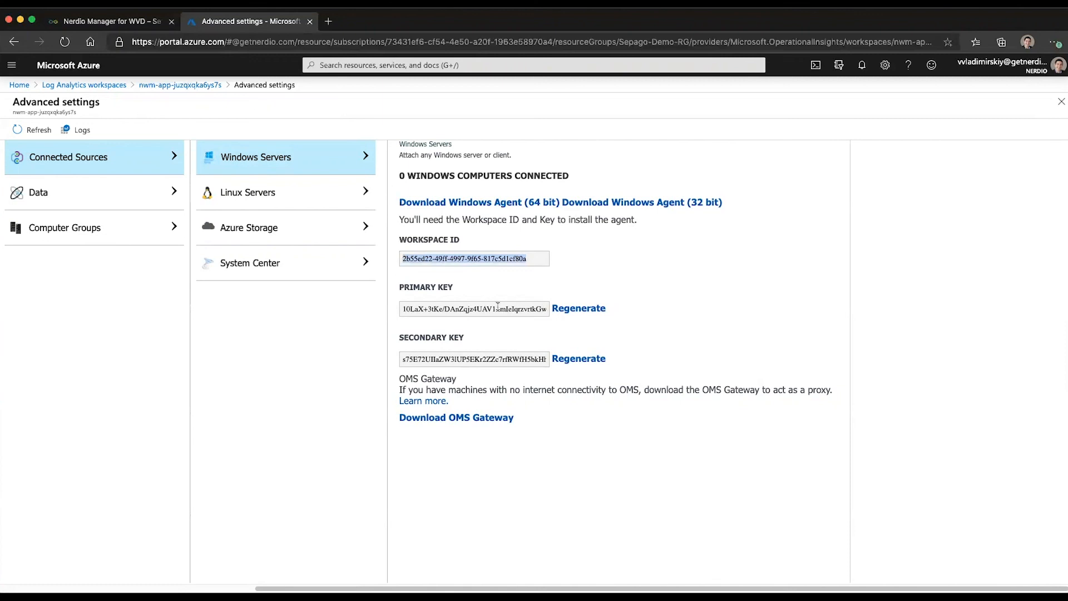
pyautogui.click(525, 307)
pyautogui.click(139, 22)
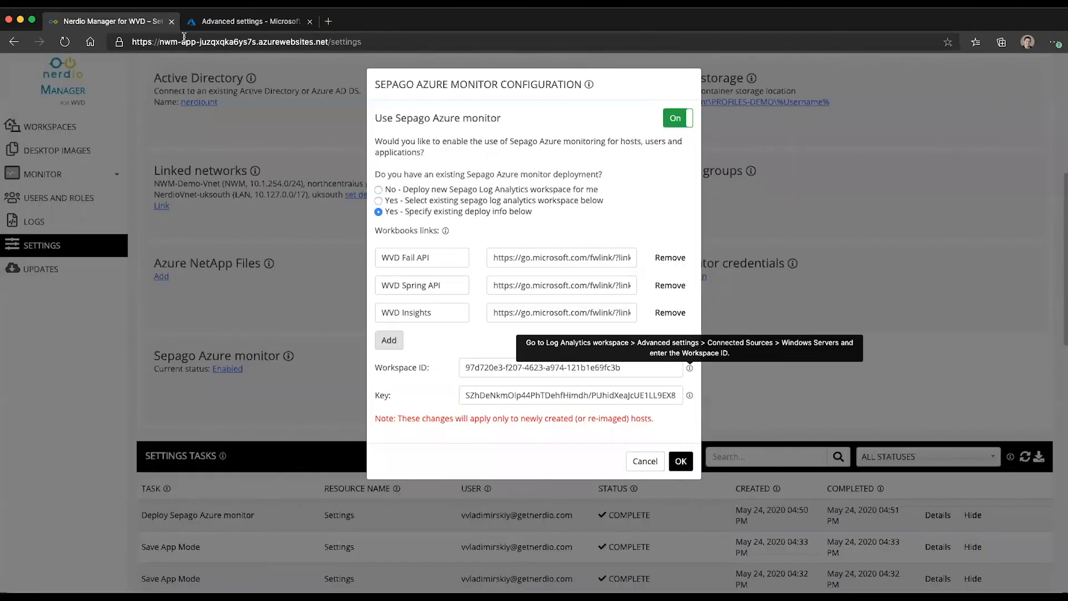
# Step: Cancel the Sepago configuration, expand the MONITOR workbooks, and go to the Workspaces page
pyautogui.click(476, 373)
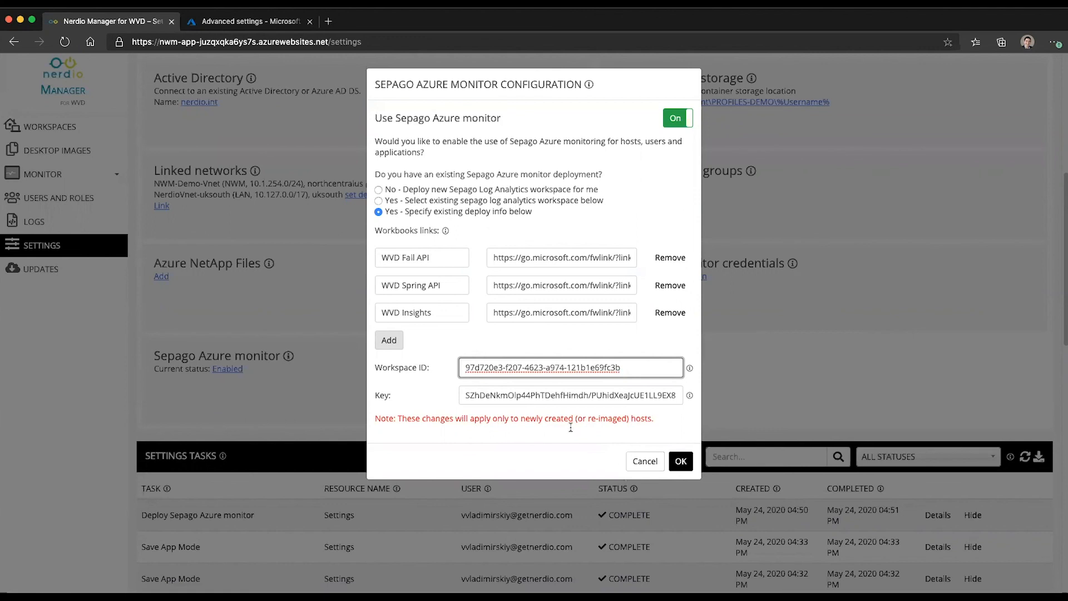
pyautogui.click(644, 461)
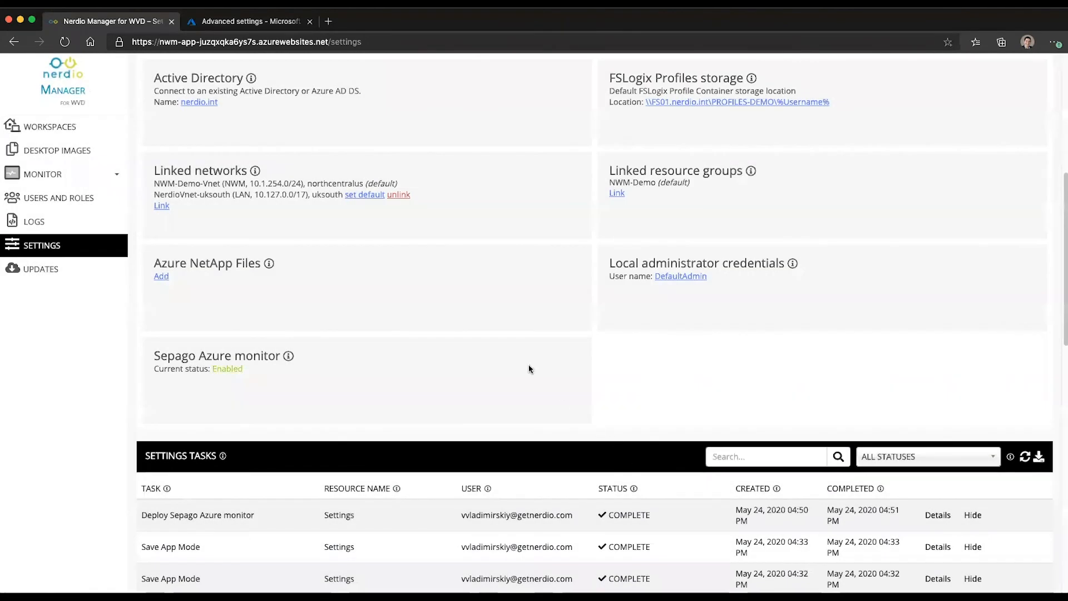
pyautogui.click(93, 177)
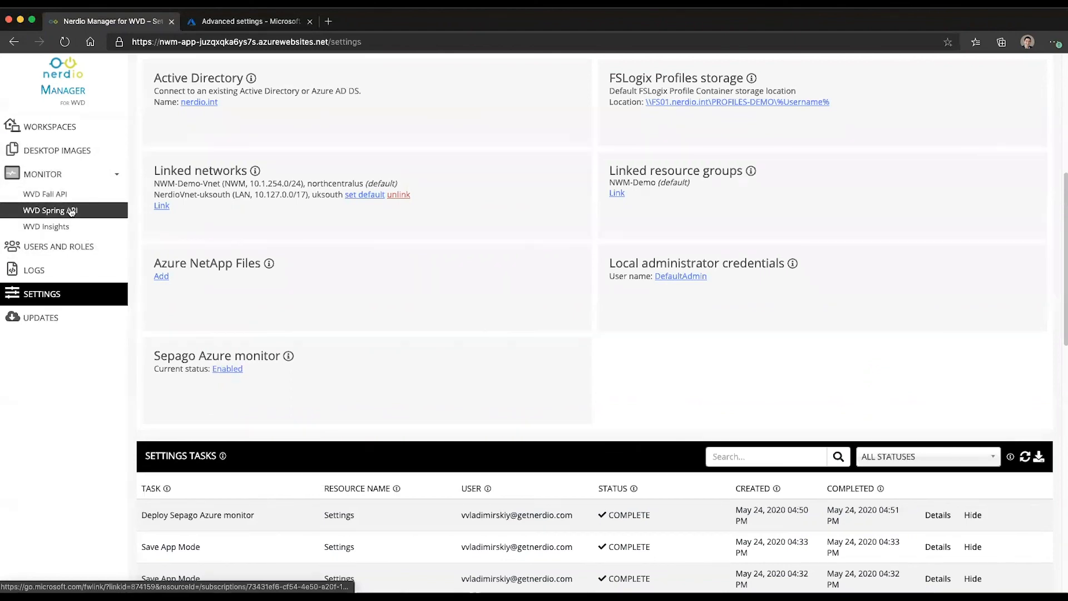
pyautogui.click(65, 128)
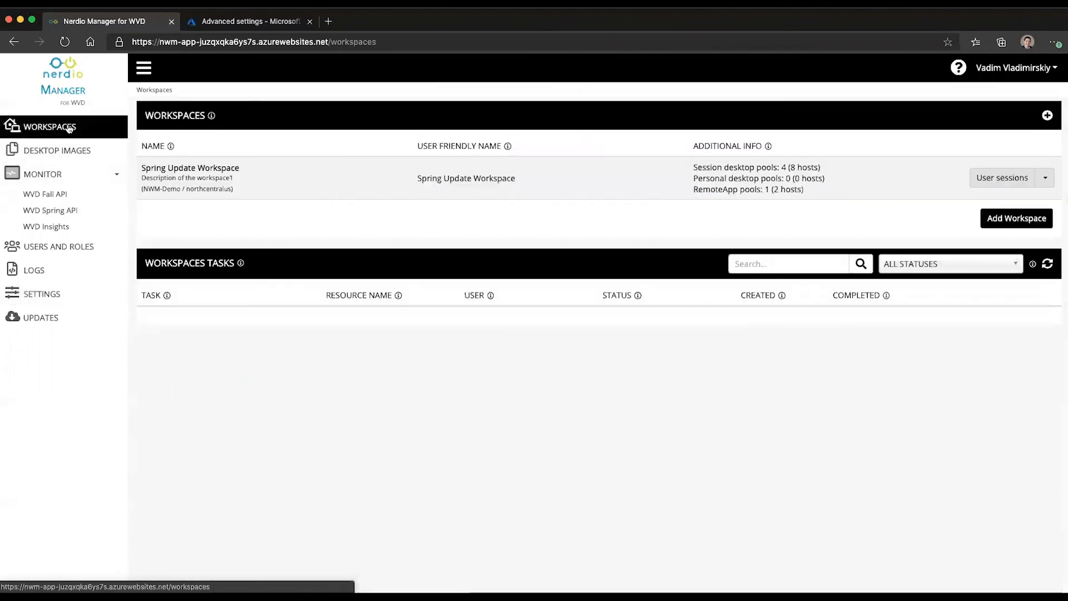
# Step: Open Spring Update Workspace and review the VDI Desktops pool's Sepago settings, toggling Use default, then cancel
pyautogui.click(166, 166)
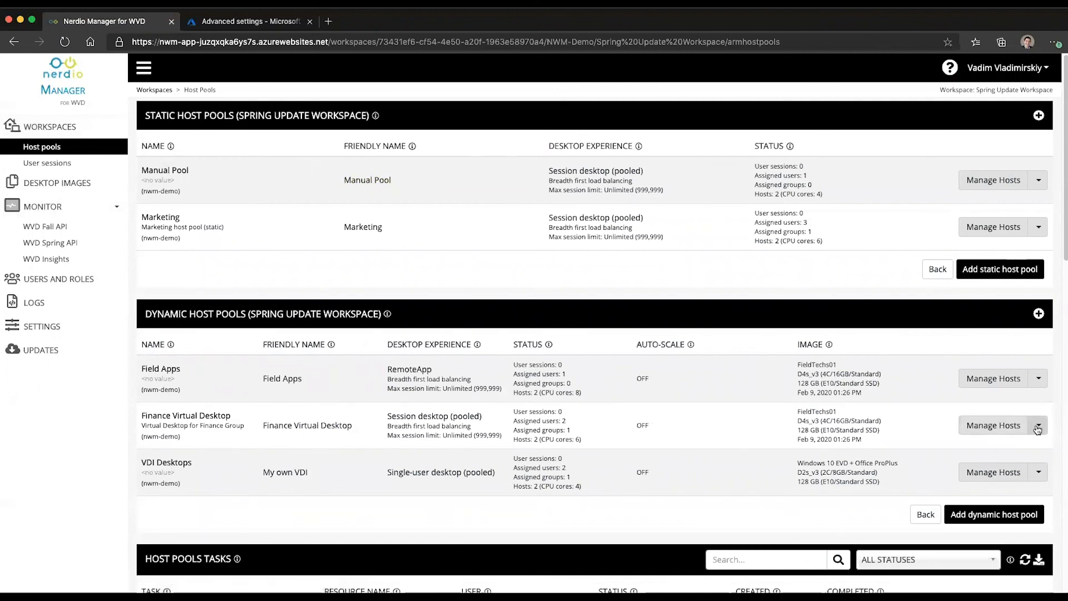
pyautogui.click(1039, 472)
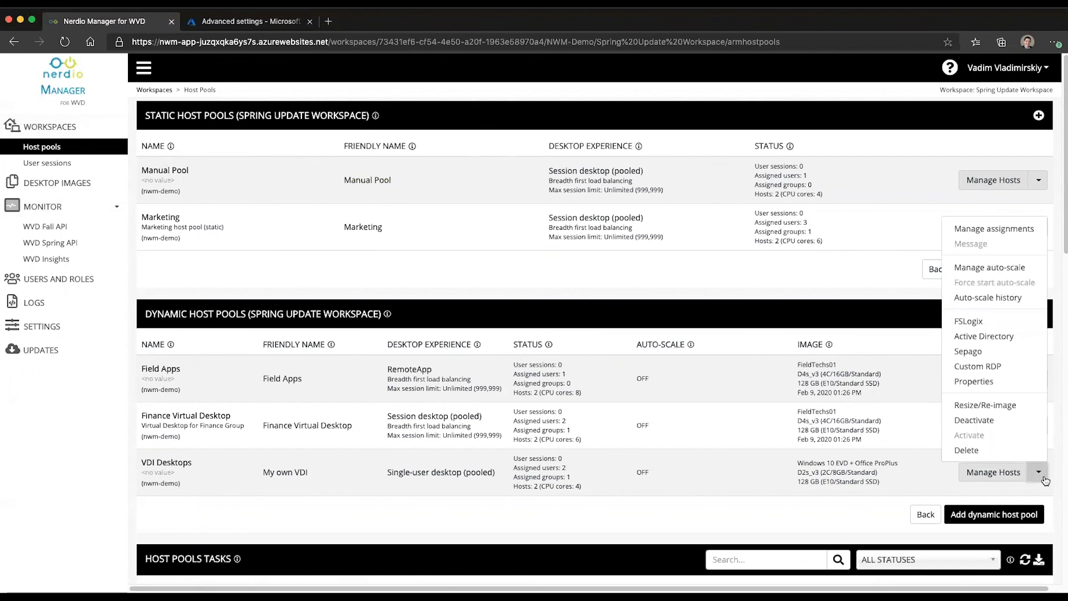
pyautogui.click(980, 351)
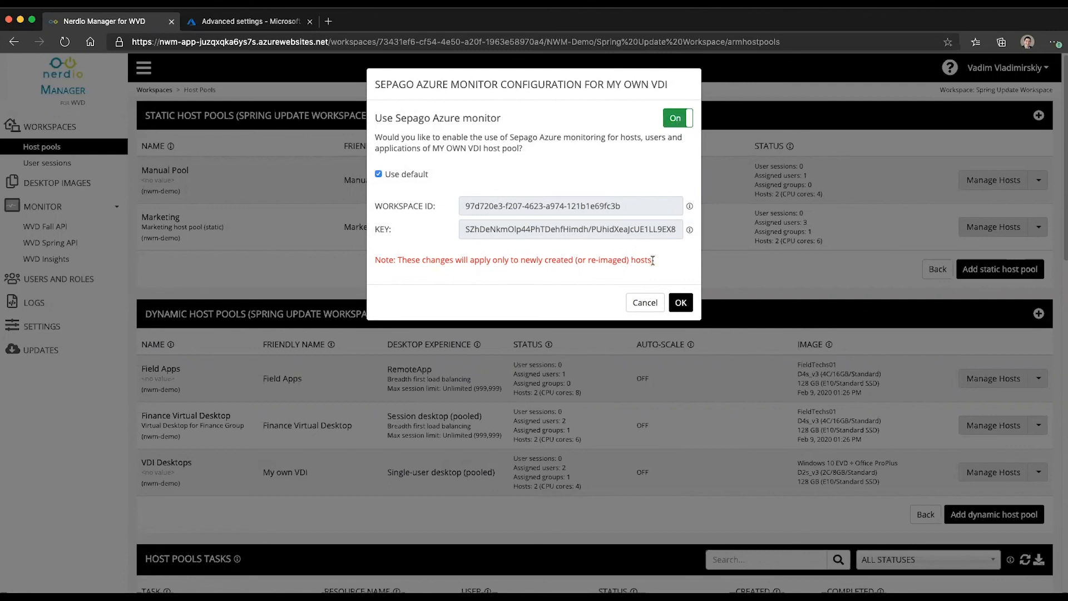
pyautogui.moveTo(650, 259); pyautogui.dragTo(541, 259)
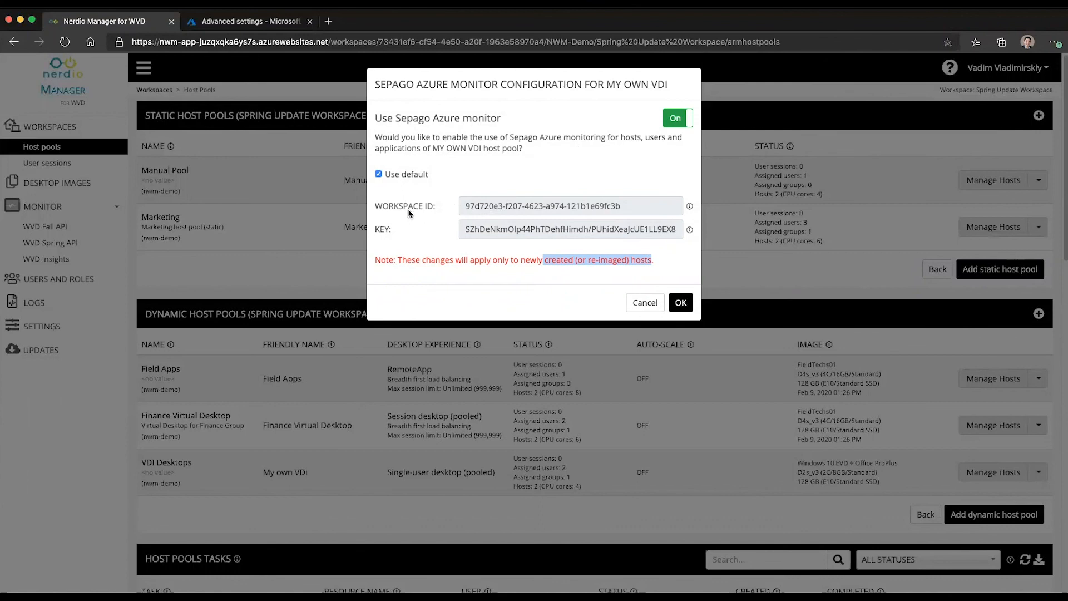
pyautogui.click(401, 175)
pyautogui.click(399, 176)
pyautogui.click(399, 176)
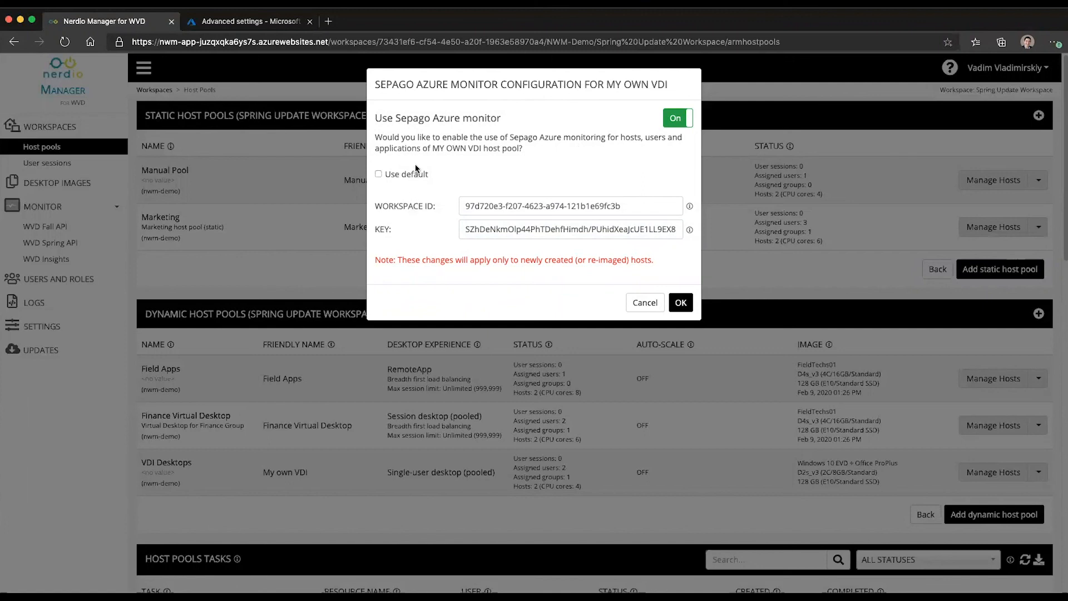
pyautogui.click(409, 176)
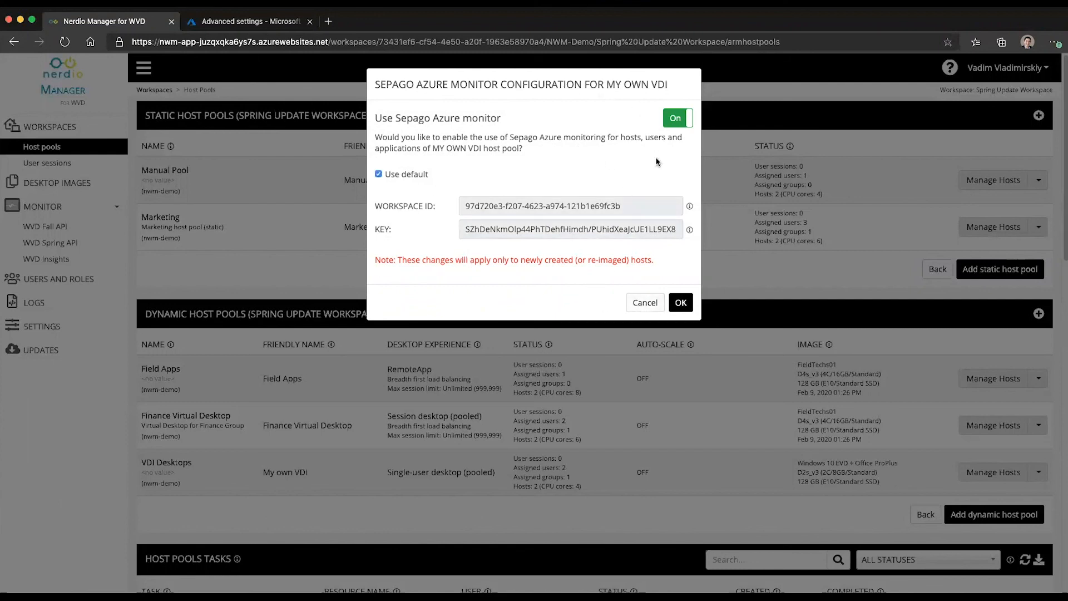
pyautogui.click(644, 303)
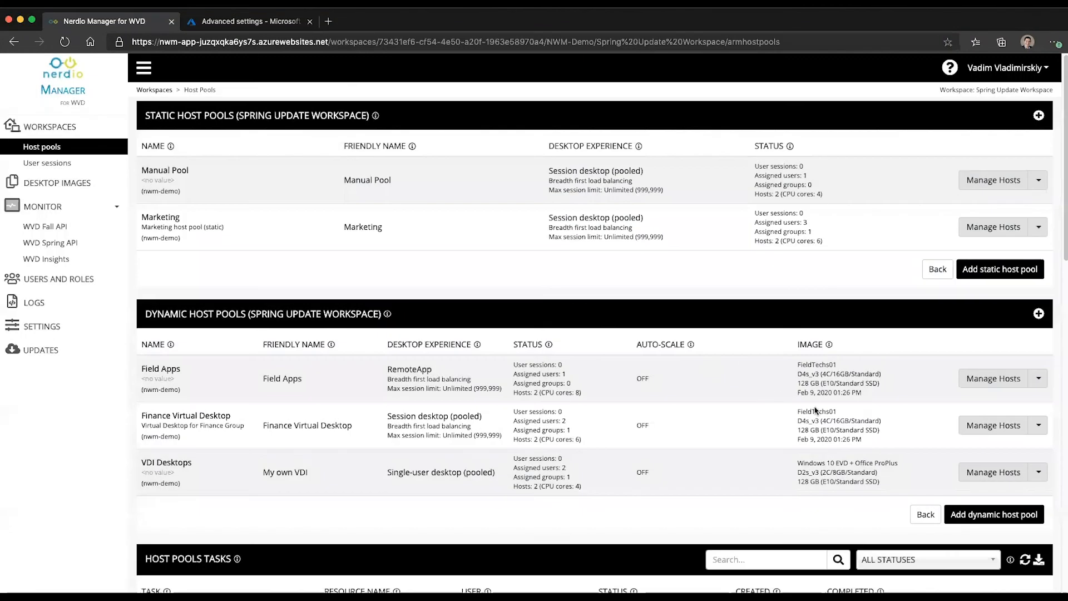
# Step: Open the VDI Desktops session hosts and confirm the ReImage VM job's Install Sepago Azure monitor agent step completed
pyautogui.click(979, 472)
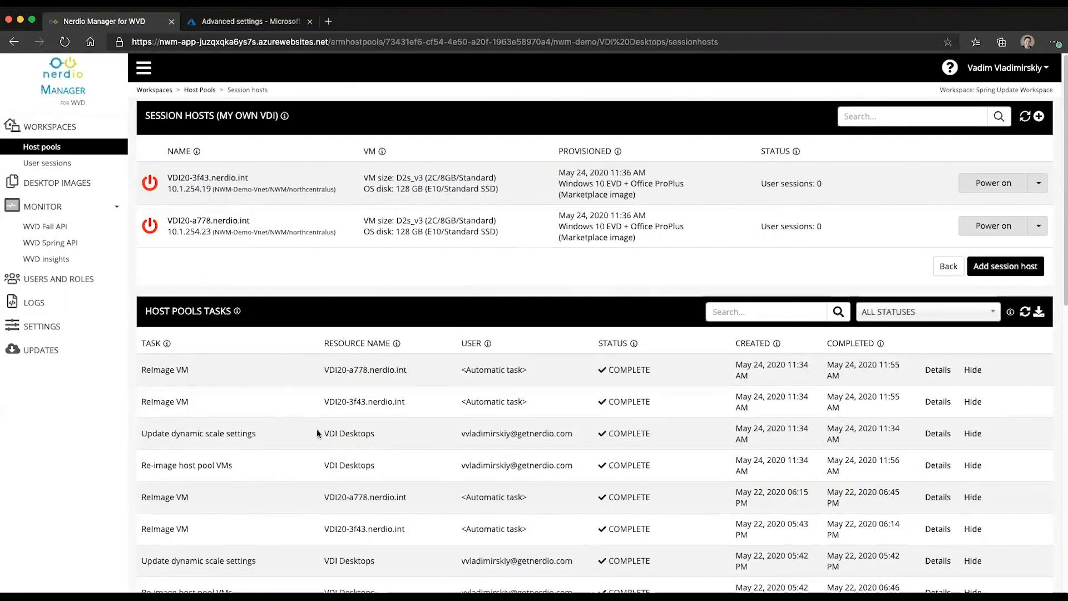
pyautogui.click(933, 370)
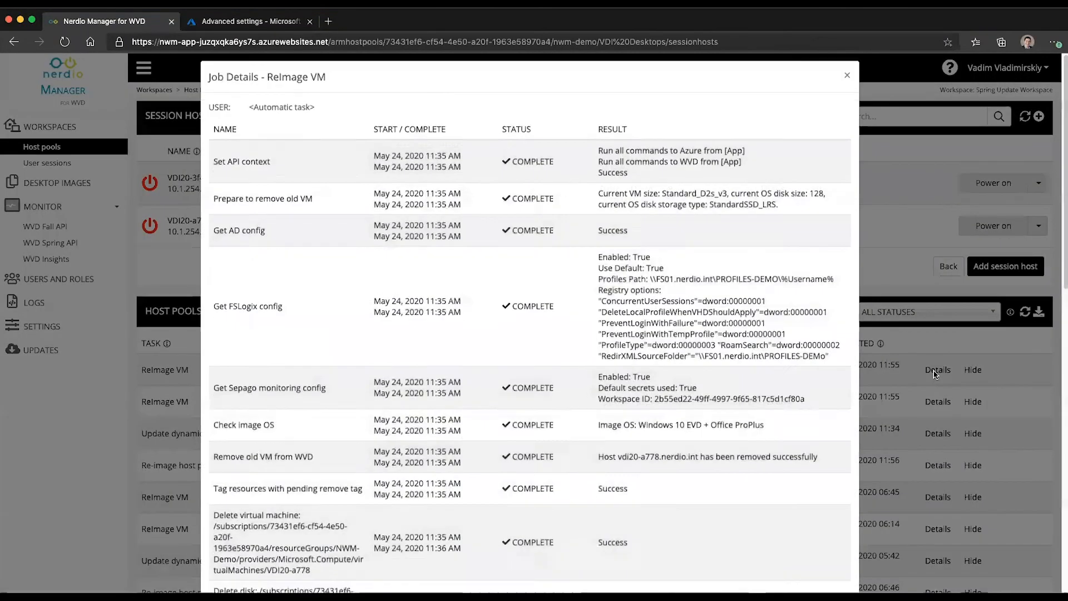
pyautogui.scroll(-8, 699, 362)
pyautogui.scroll(-5, 700, 362)
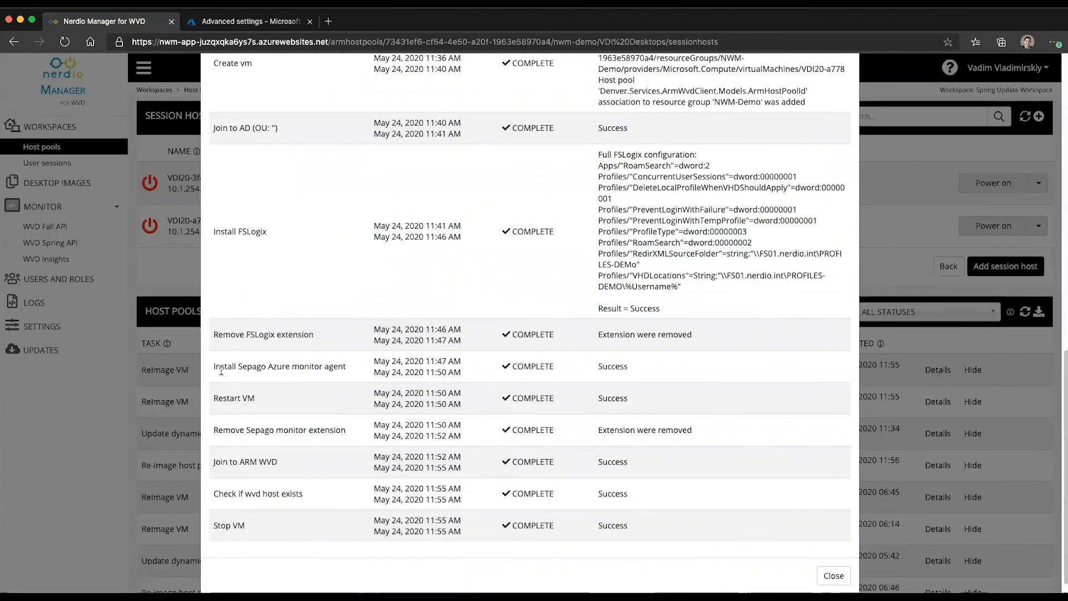
pyautogui.moveTo(213, 366); pyautogui.dragTo(357, 372)
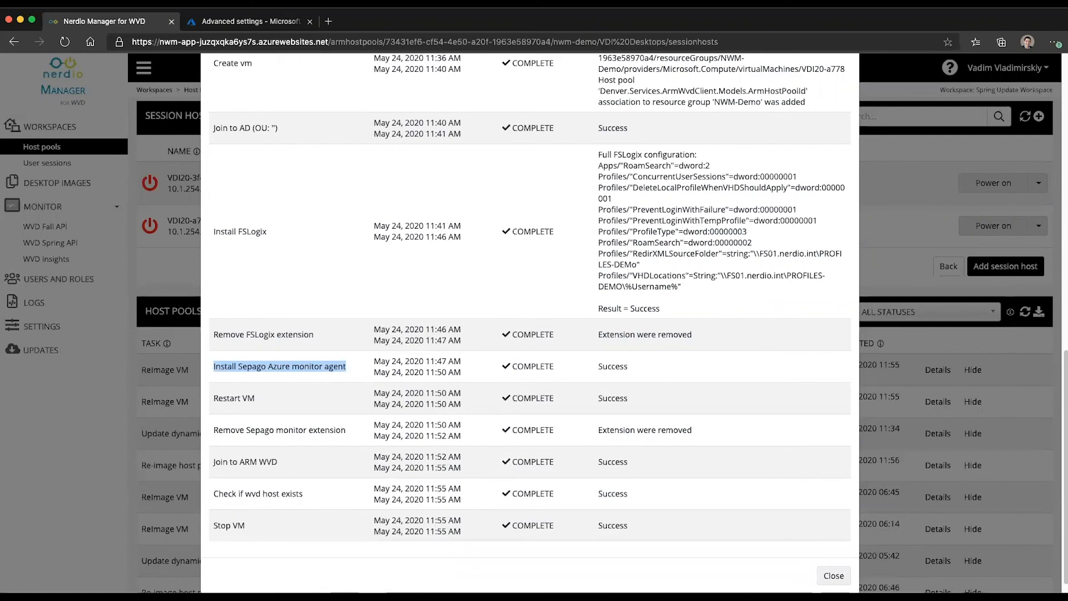
pyautogui.click(833, 575)
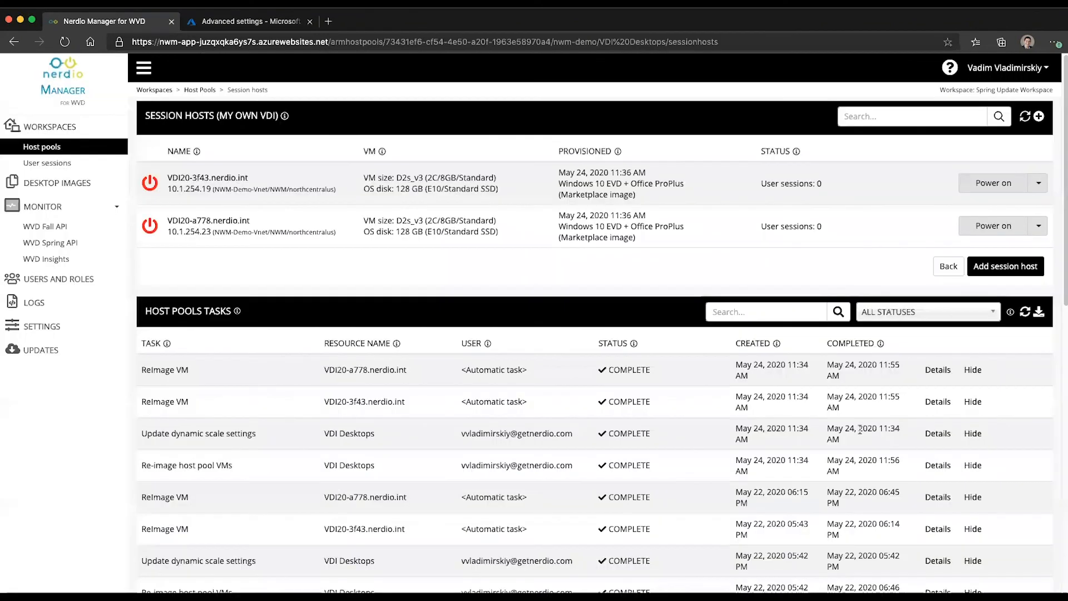
# Step: Turn Sepago Azure monitor off in the system settings and save it as Disabled
pyautogui.click(942, 268)
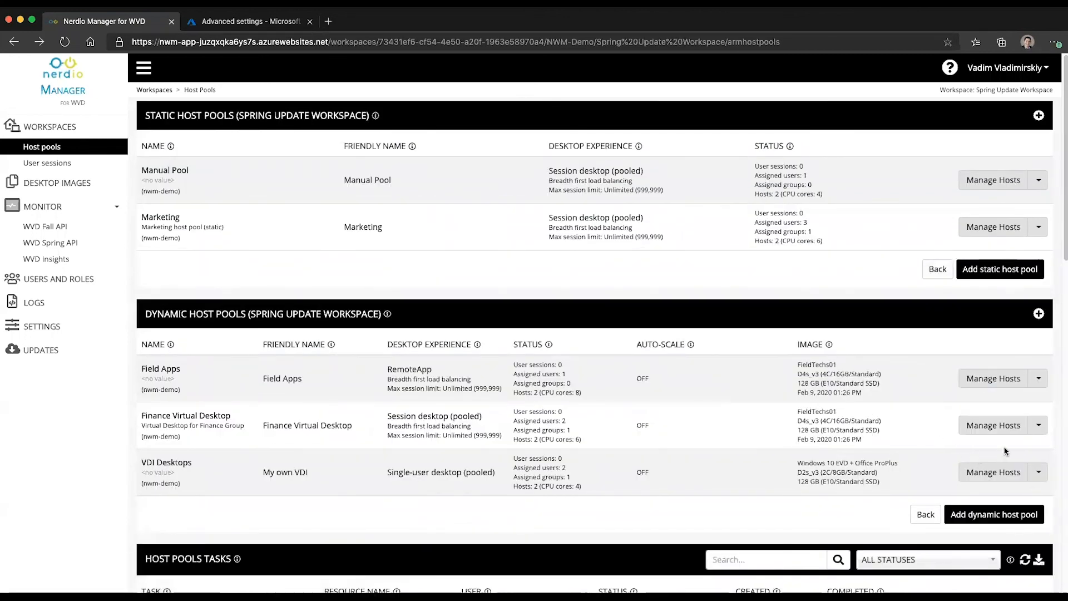
pyautogui.click(85, 329)
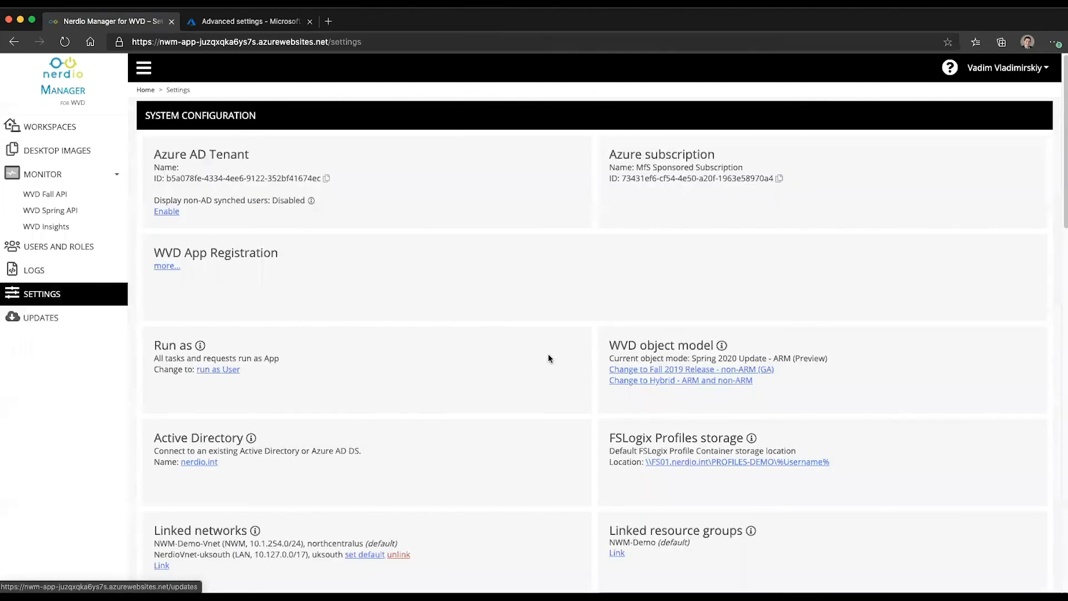
pyautogui.scroll(-5, 251, 467)
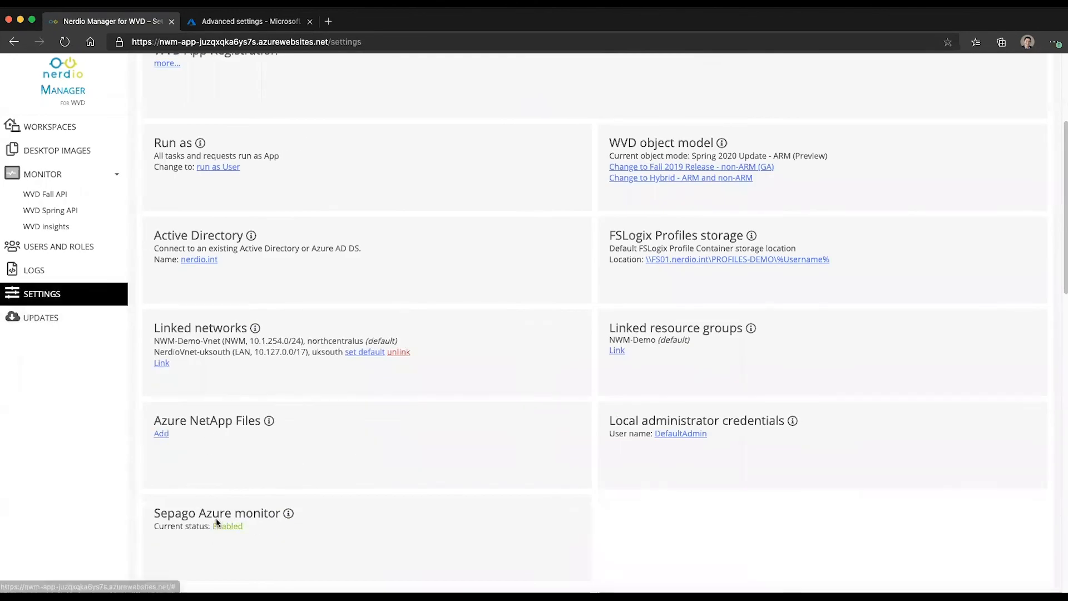
pyautogui.click(217, 525)
pyautogui.click(677, 118)
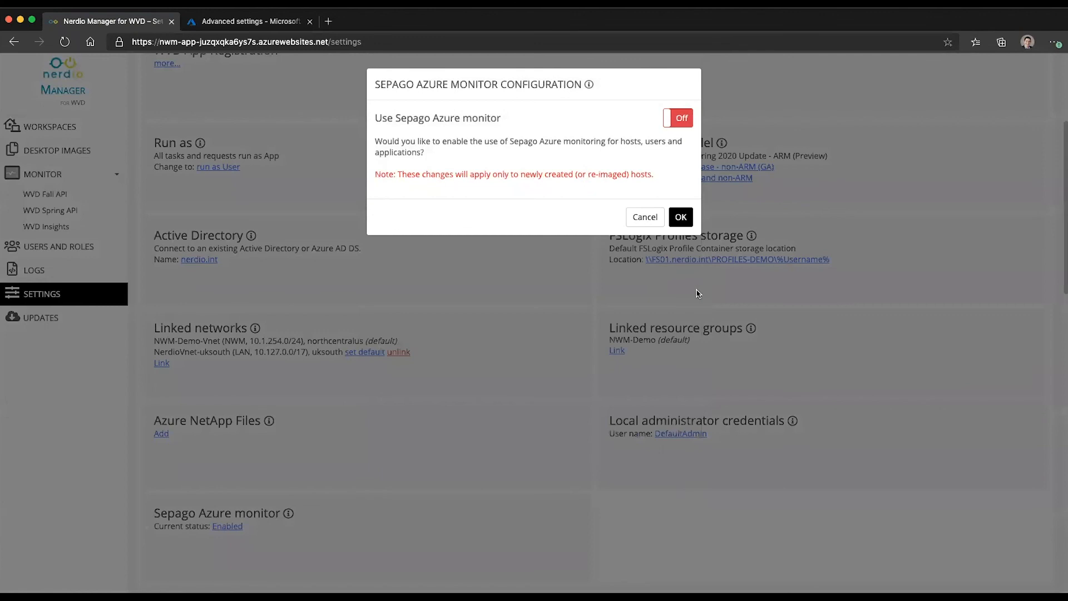
pyautogui.click(681, 218)
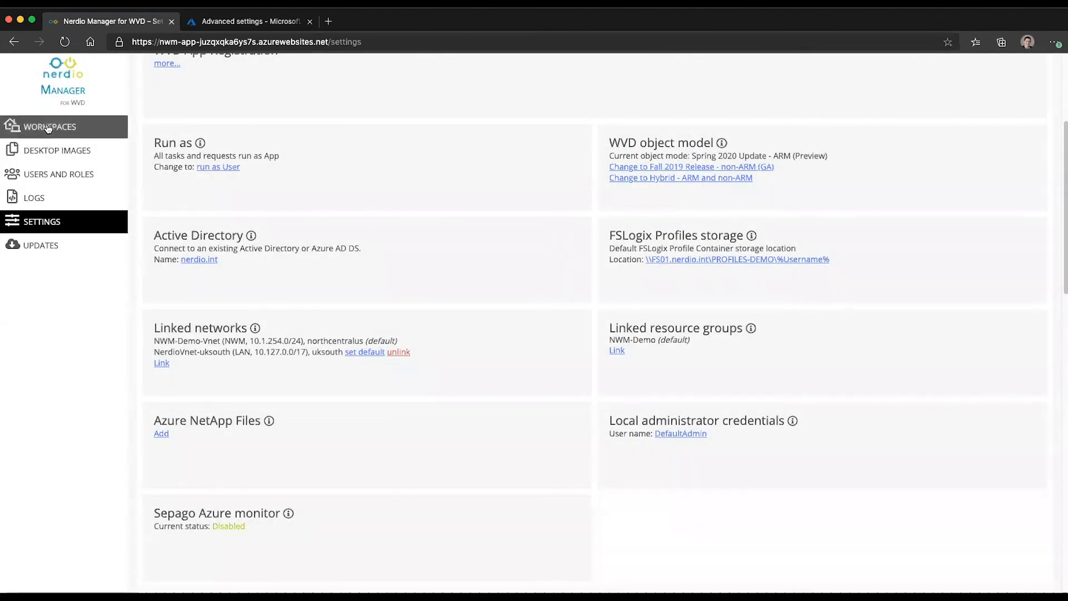
# Step: Check the VDI Desktops pool actions in Spring Update Workspace, then return to System Configuration
pyautogui.click(49, 128)
pyautogui.click(179, 168)
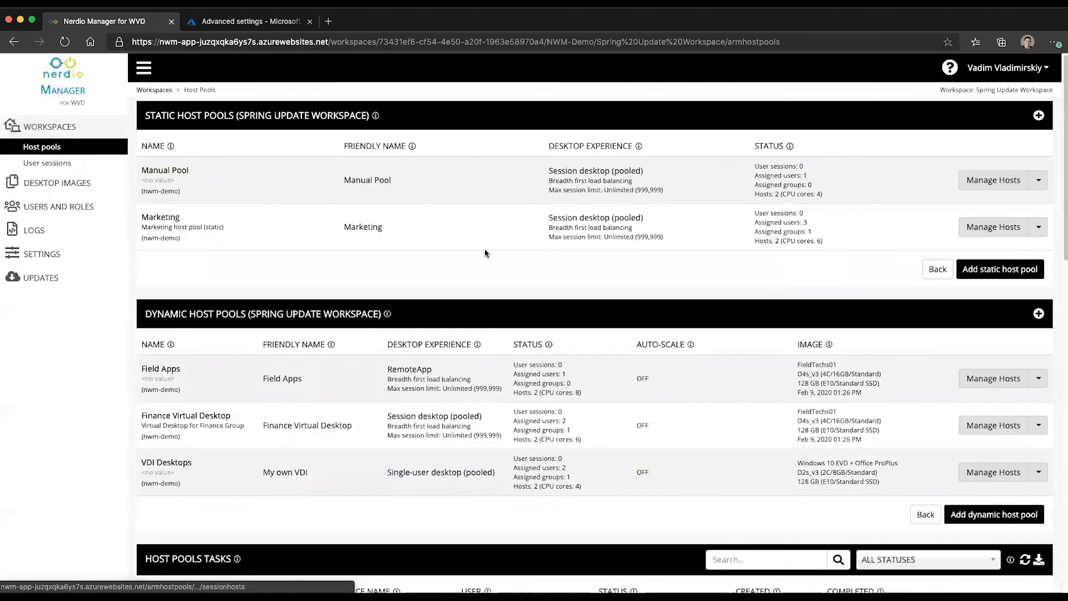
pyautogui.click(1039, 472)
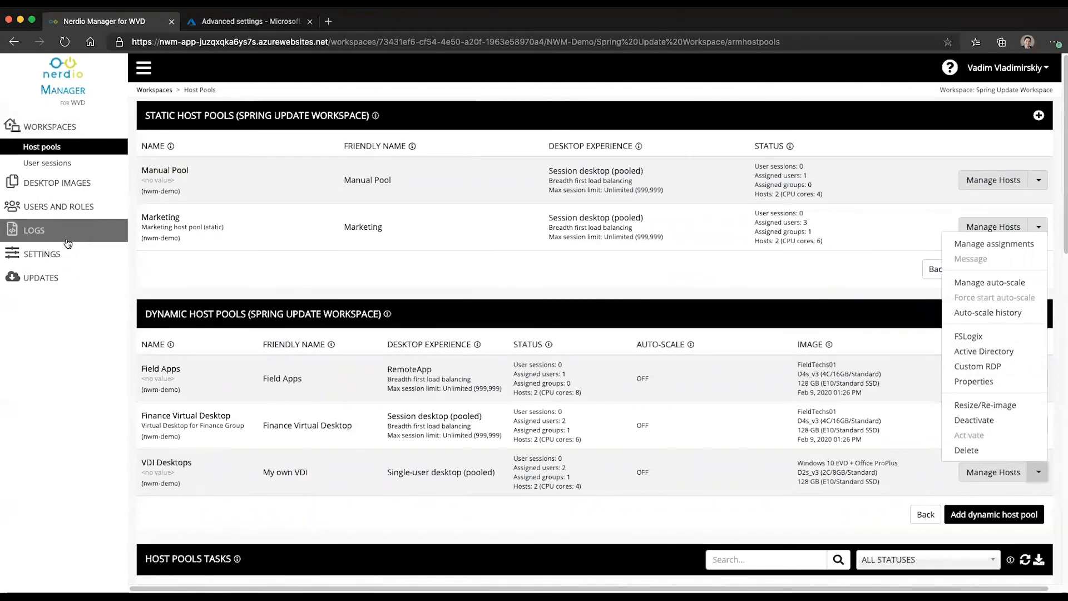
pyautogui.click(45, 254)
pyautogui.scroll(-7, 305, 526)
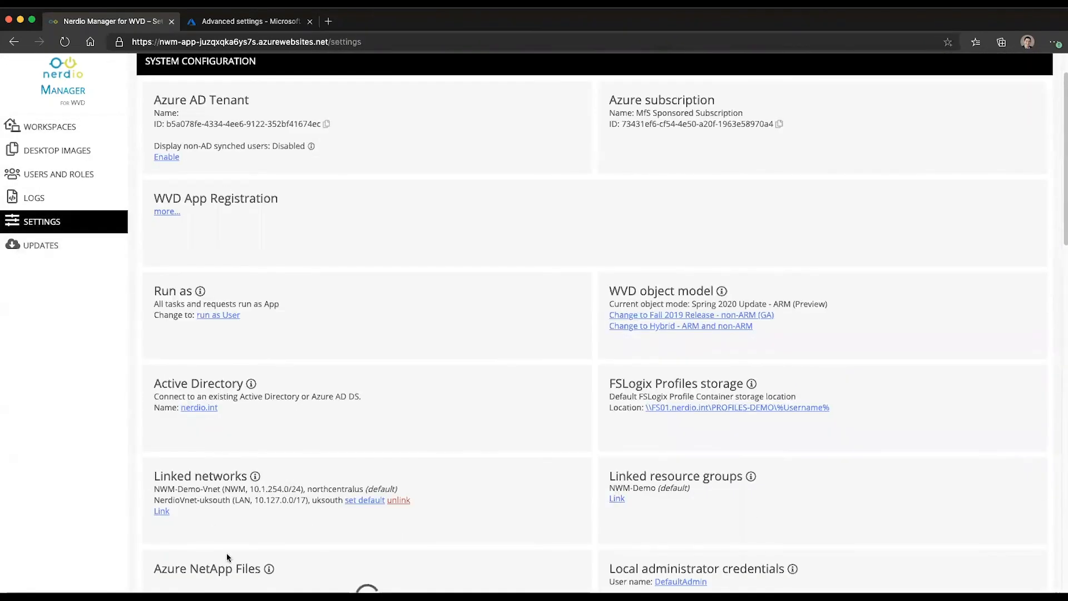
# Step: Switch Sepago Azure monitor back on in the system settings and save it
pyautogui.click(228, 359)
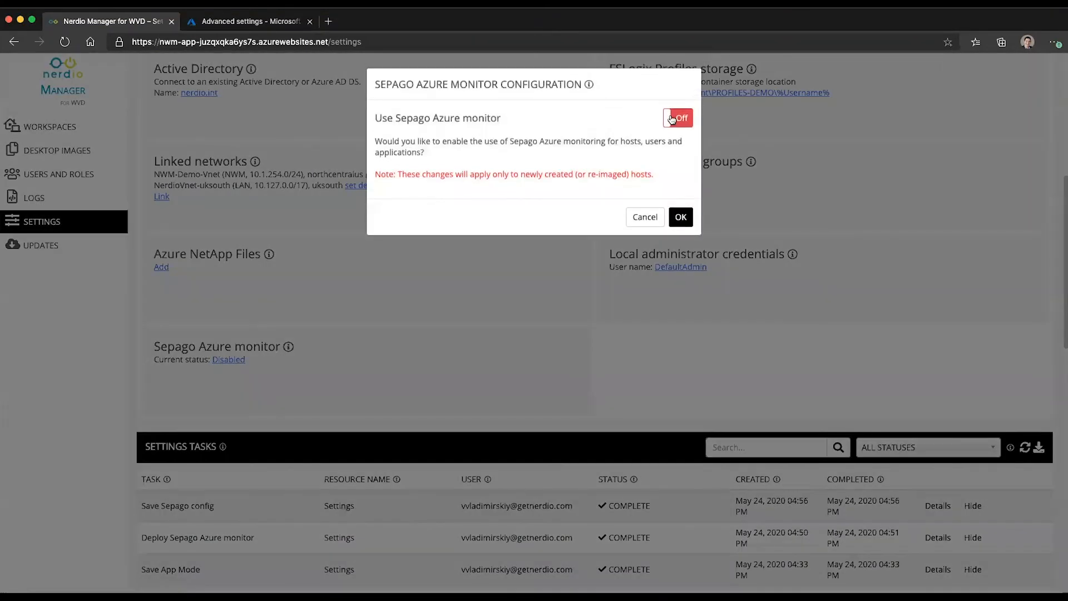
pyautogui.click(676, 117)
pyautogui.click(681, 460)
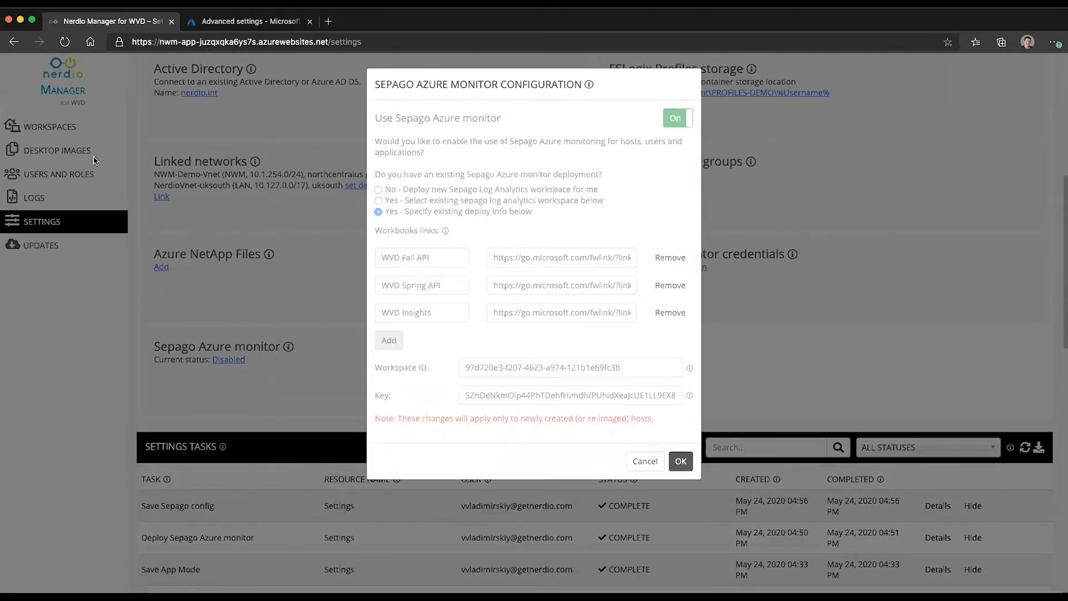
# Step: Turn Sepago monitoring off for the VDI Desktops host pool in Spring Update Workspace
pyautogui.click(46, 127)
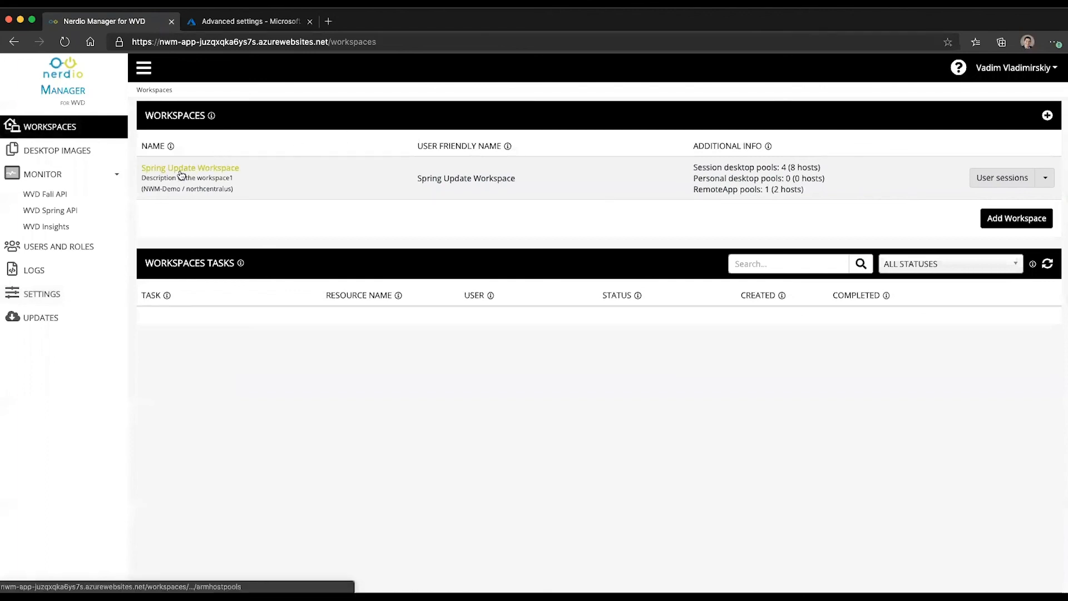
pyautogui.click(183, 168)
pyautogui.click(1037, 472)
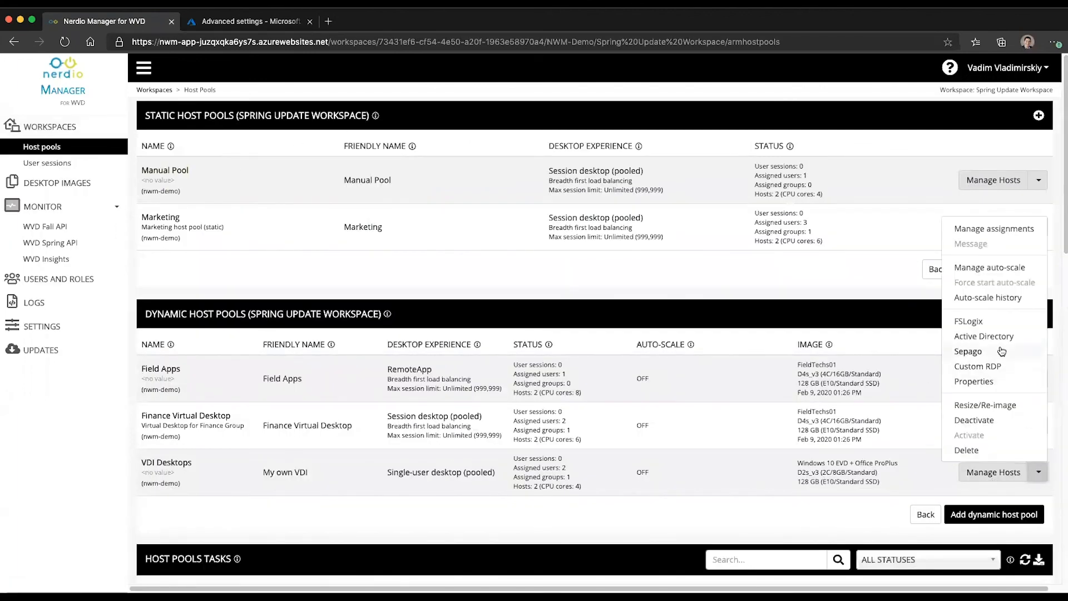
pyautogui.click(977, 351)
pyautogui.click(675, 116)
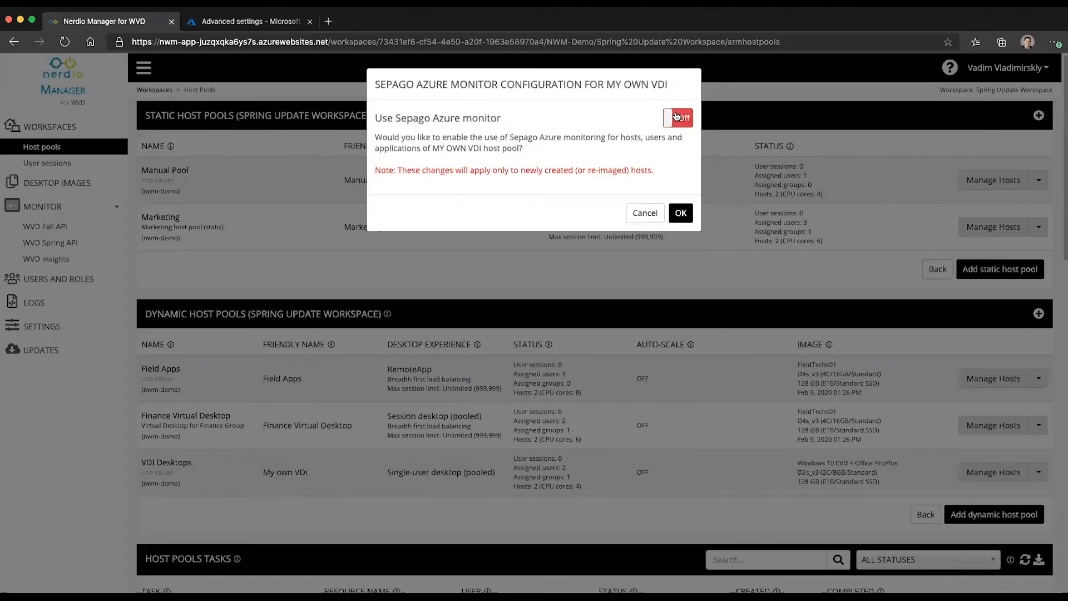